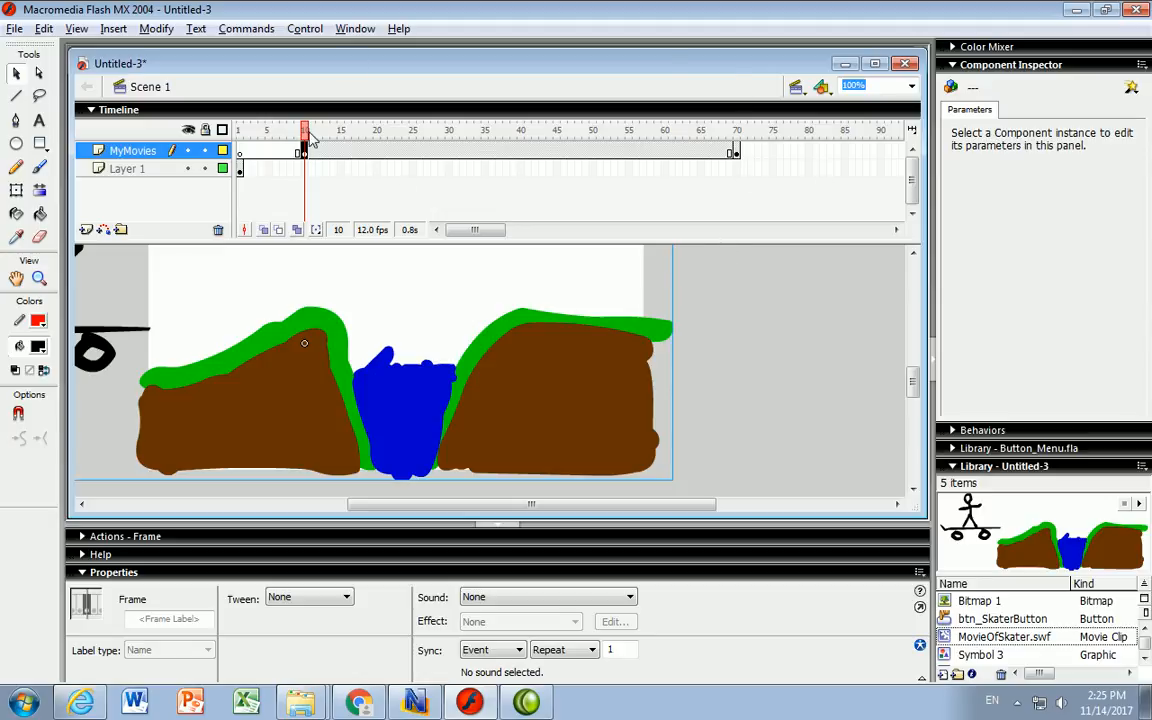
- Preview the skater animation to frame 70 and inspect the MovieOfSkater.swf clip's own animation
mouse_move(307, 133)
mouse_down()
mouse_move(276, 133)
mouse_move(580, 135)
mouse_move(303, 135)
mouse_up()
click(734, 151)
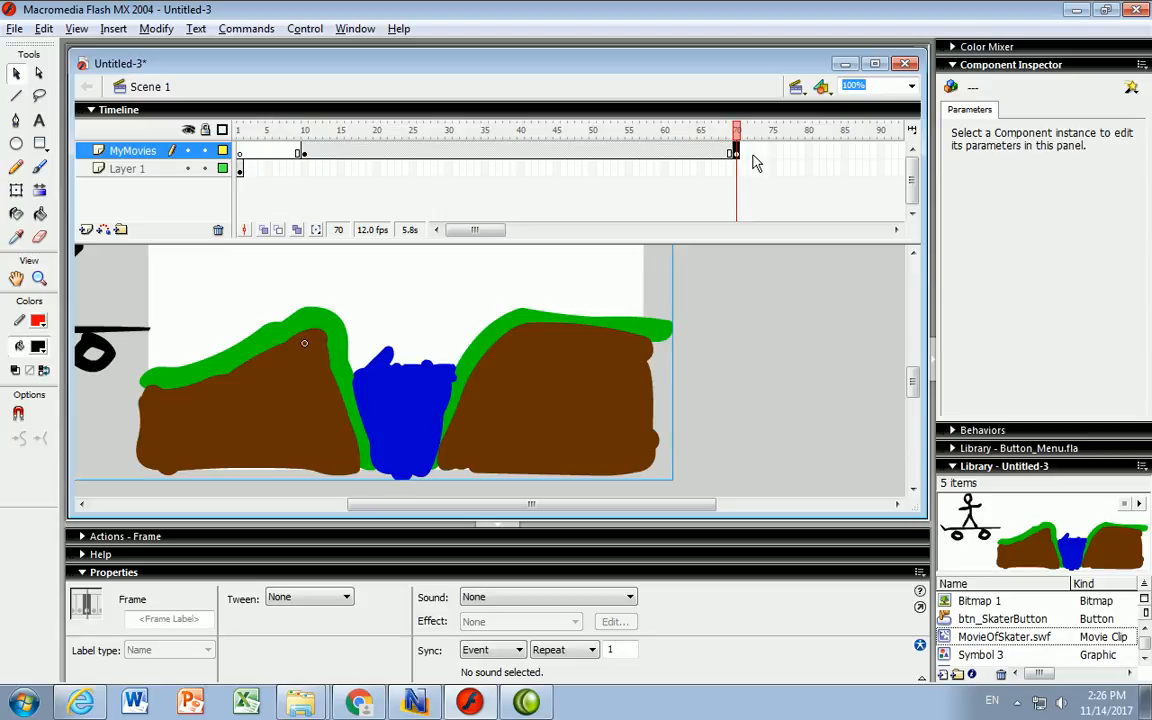
click(288, 397)
double_click(288, 397)
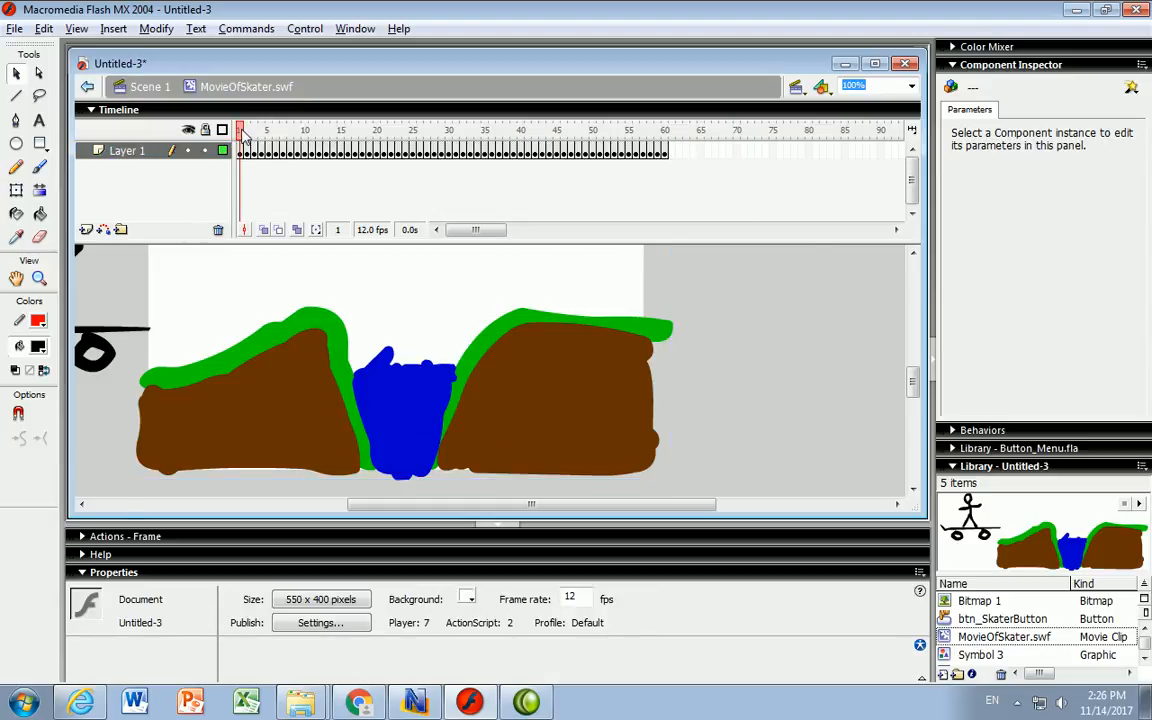
drag(244, 136, 170, 150)
click(140, 86)
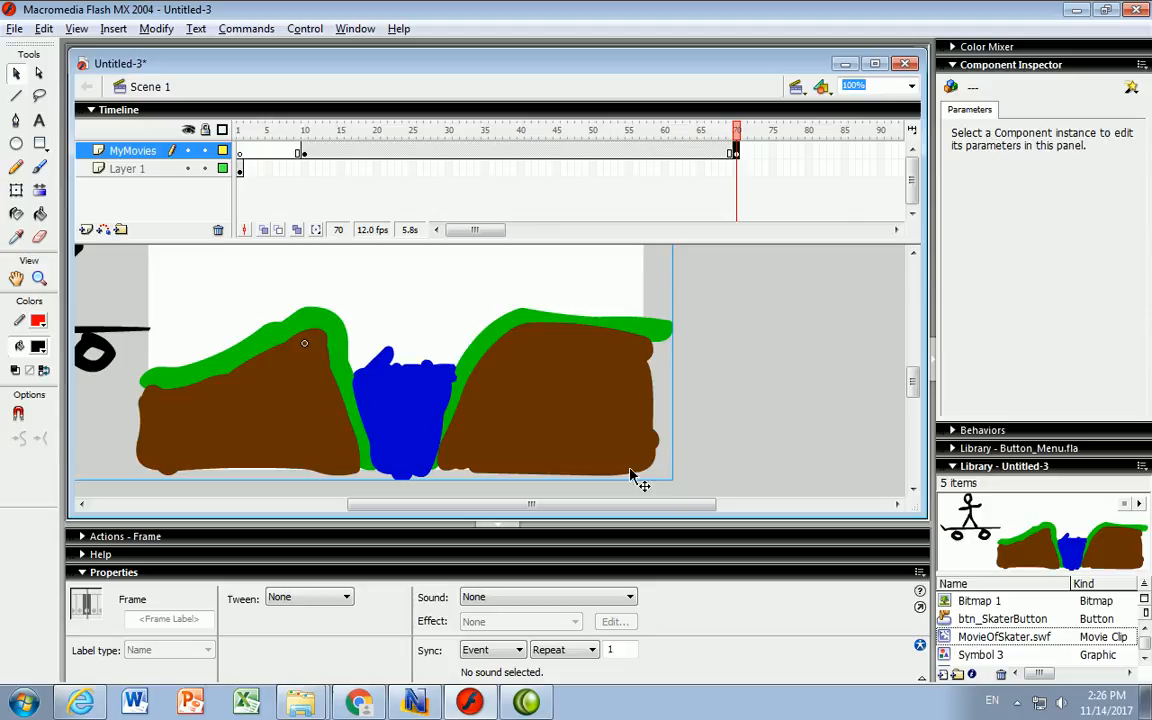
- Give frame 1 of Layer 1 the frame label 'MainMenu'
click(214, 166)
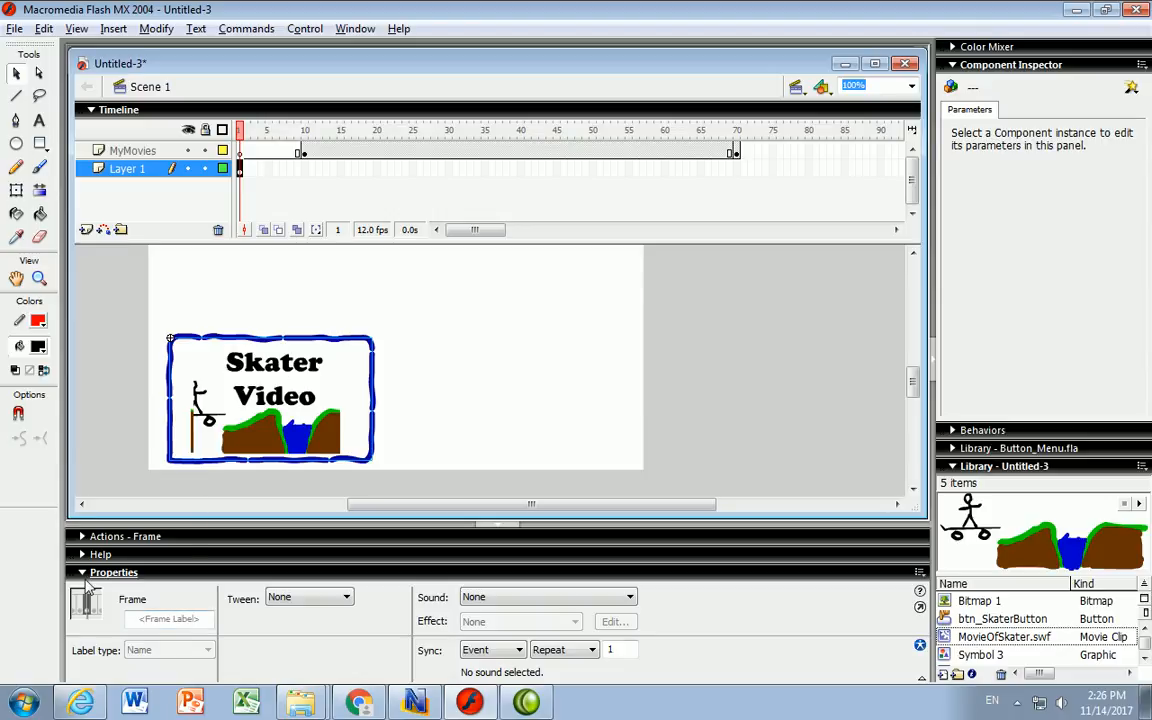
click(138, 619)
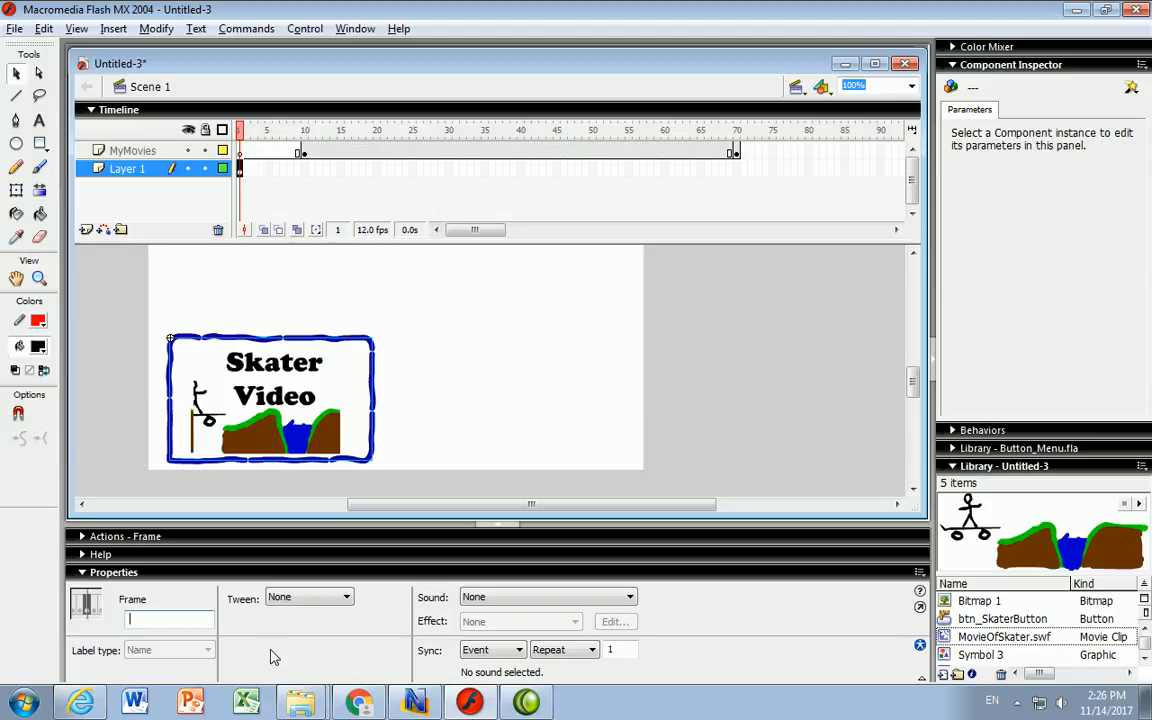
text(MainMenu)
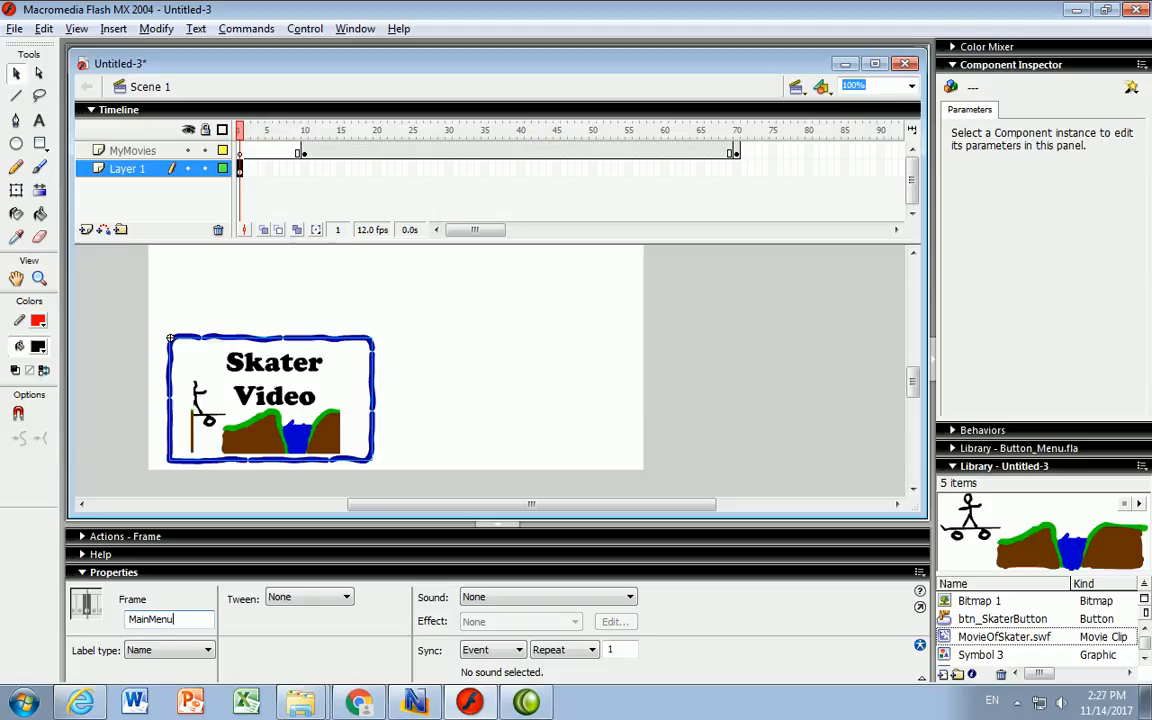
key(Return)
- Name frame 10 of MyMovies 'SkaterVideo', then scrub the timeline through frame 70
click(305, 155)
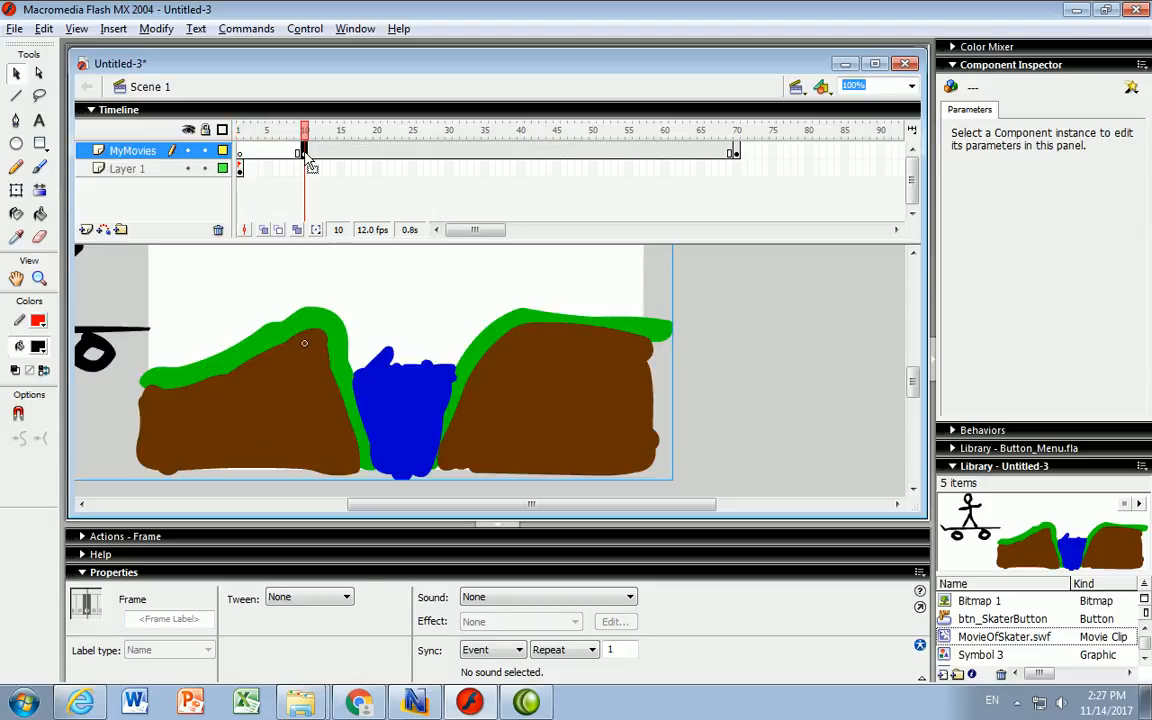
click(158, 618)
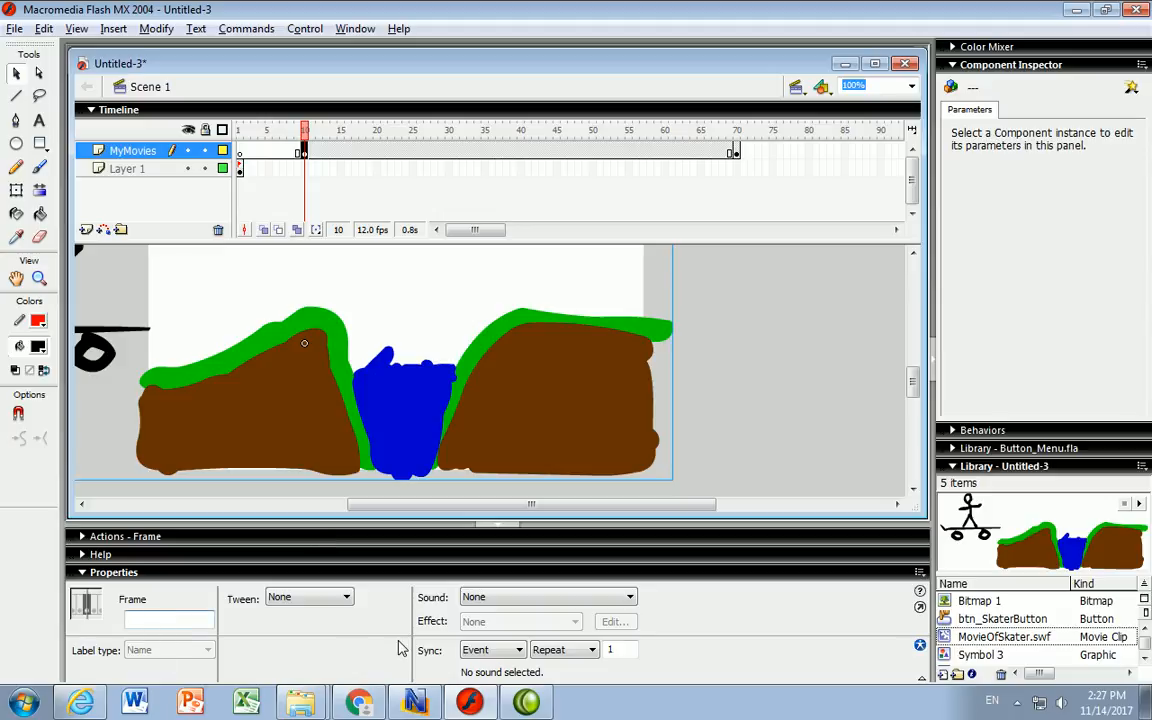
text(SkaterVideo)
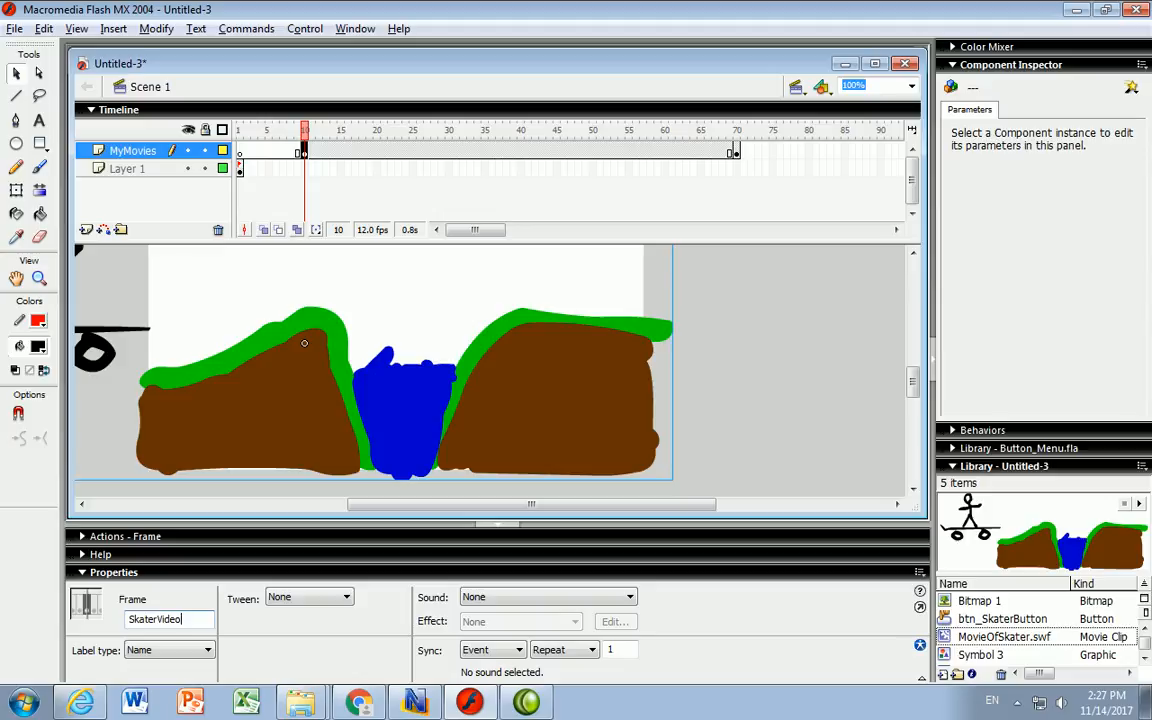
key(Return)
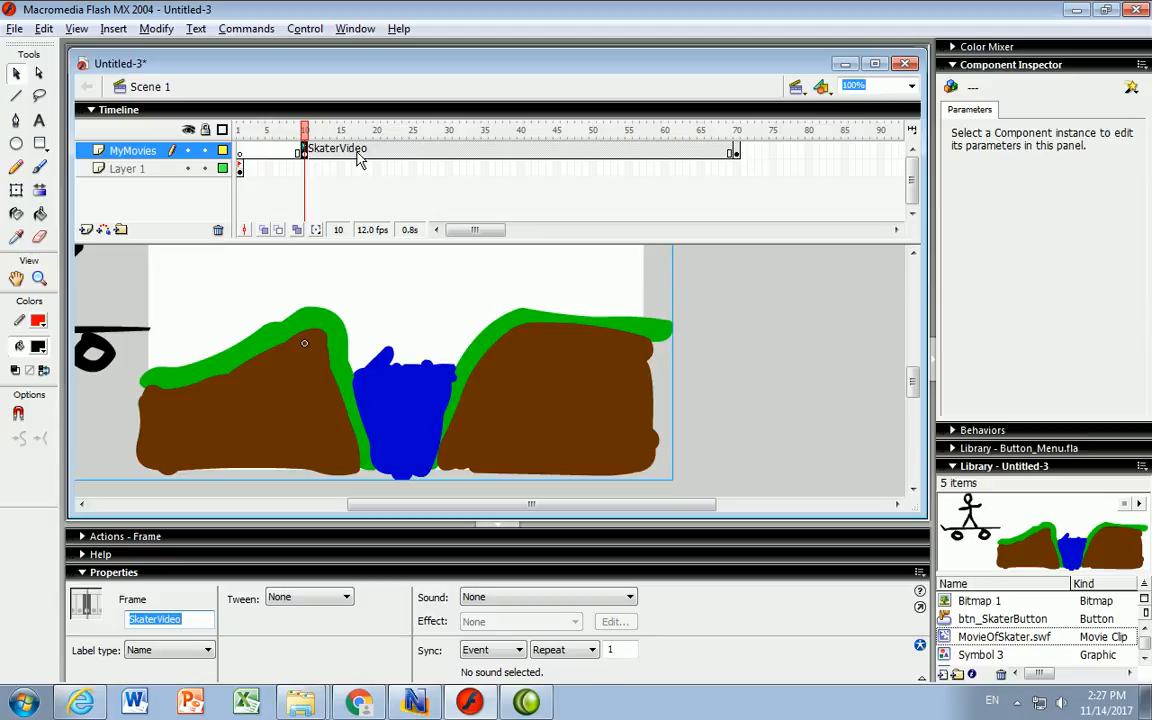
drag(280, 128, 737, 135)
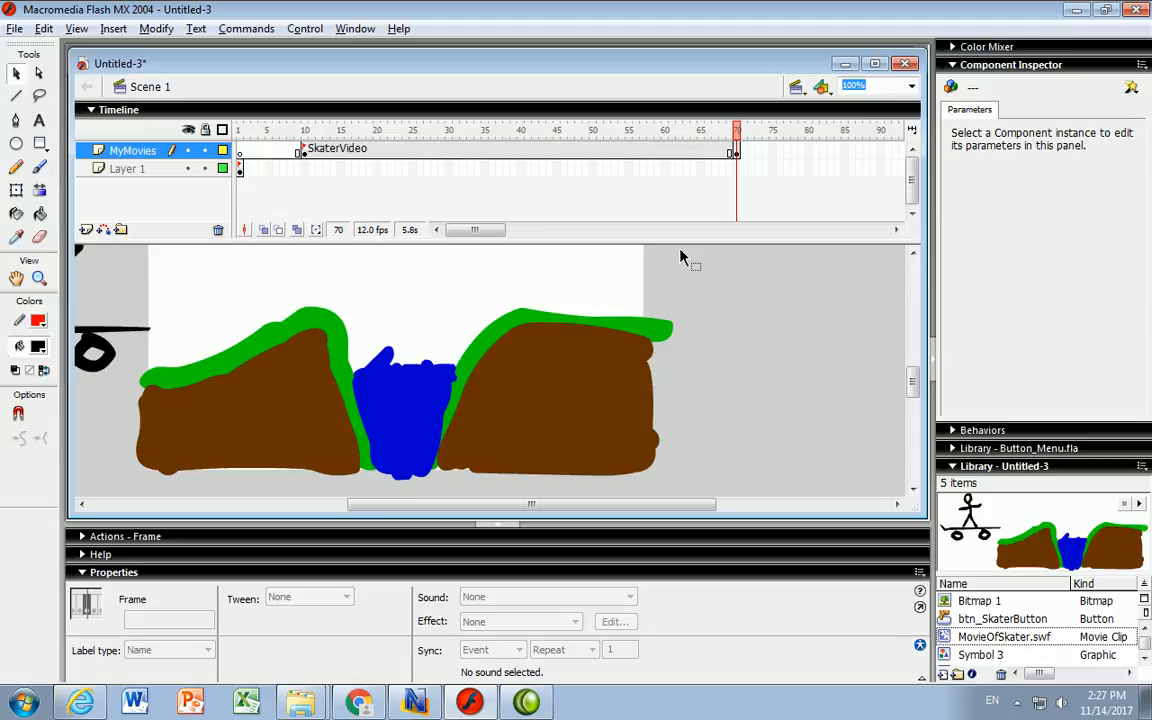
- With Layer 1's frame 1 selected and nothing on stage selected, expand the Actions - Frame panel
click(239, 169)
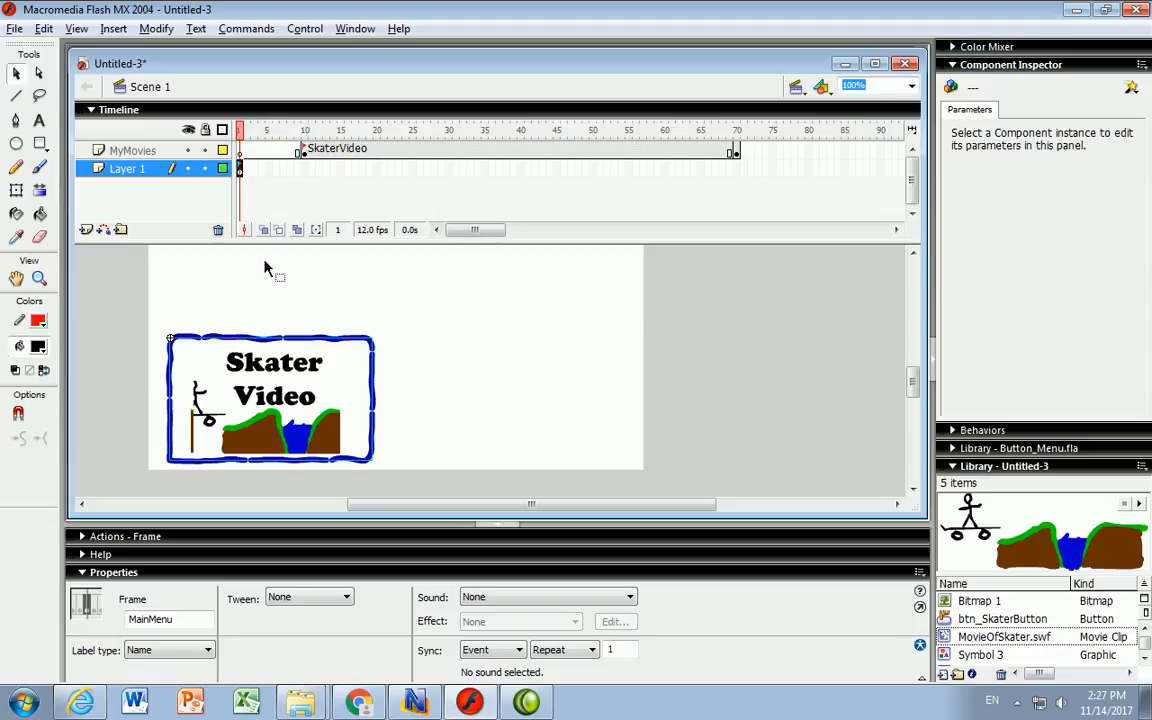
click(455, 290)
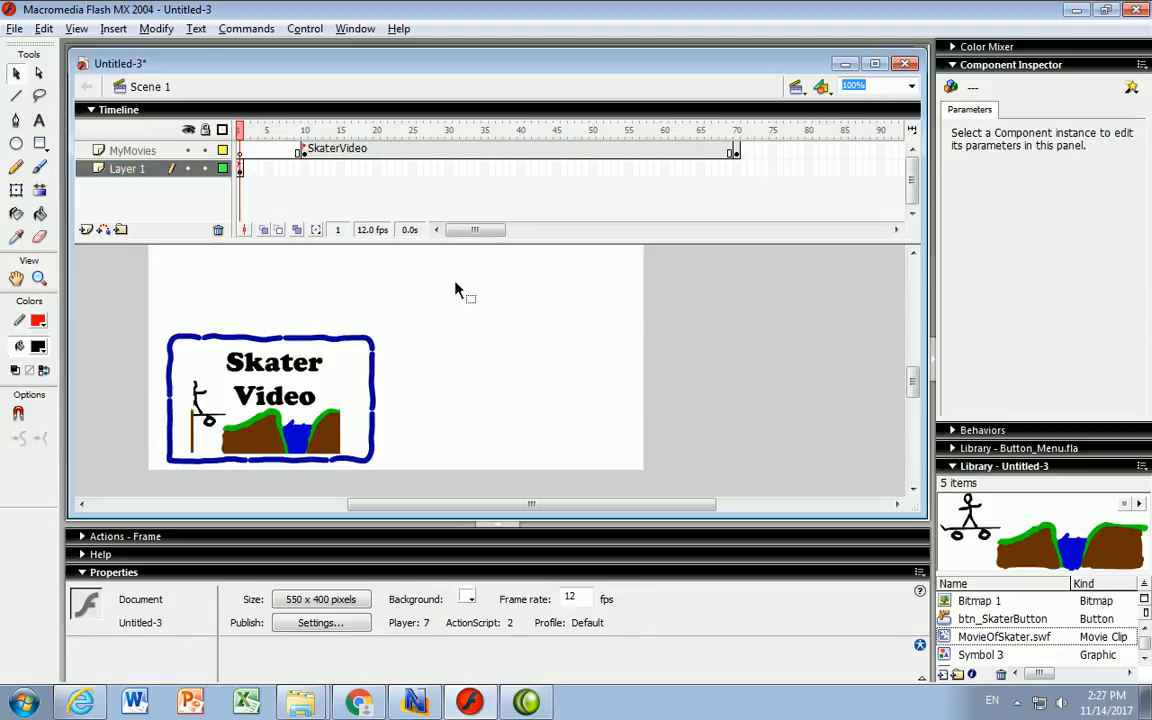
click(233, 341)
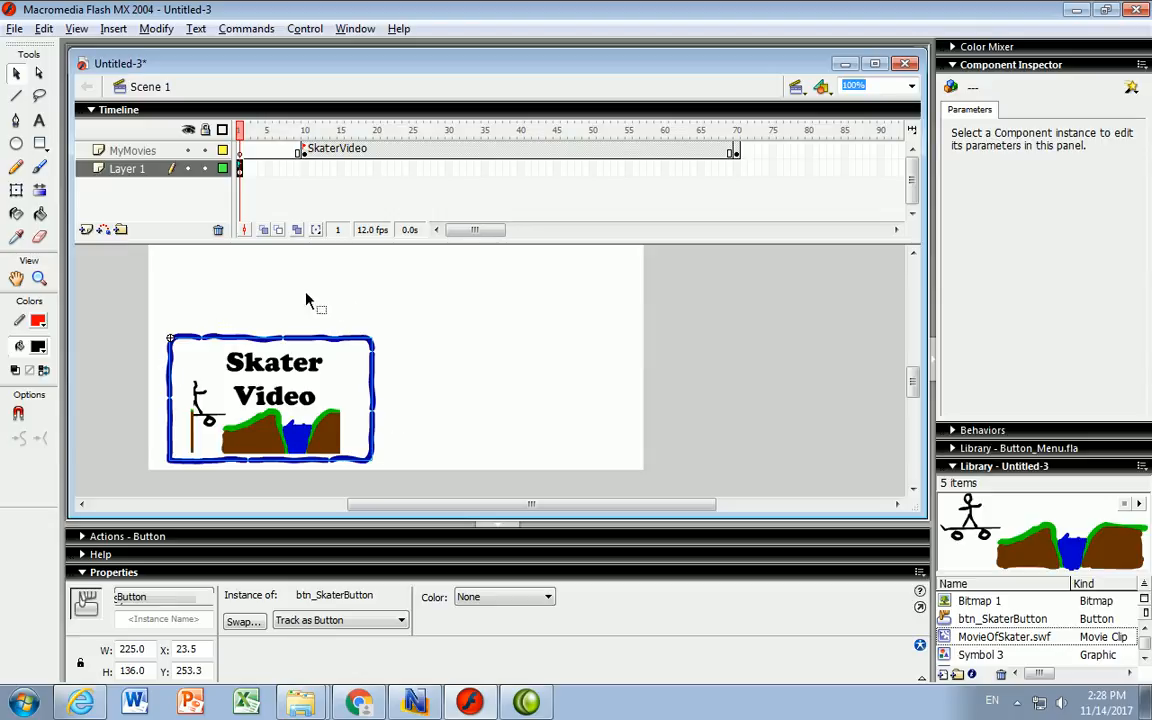
click(405, 305)
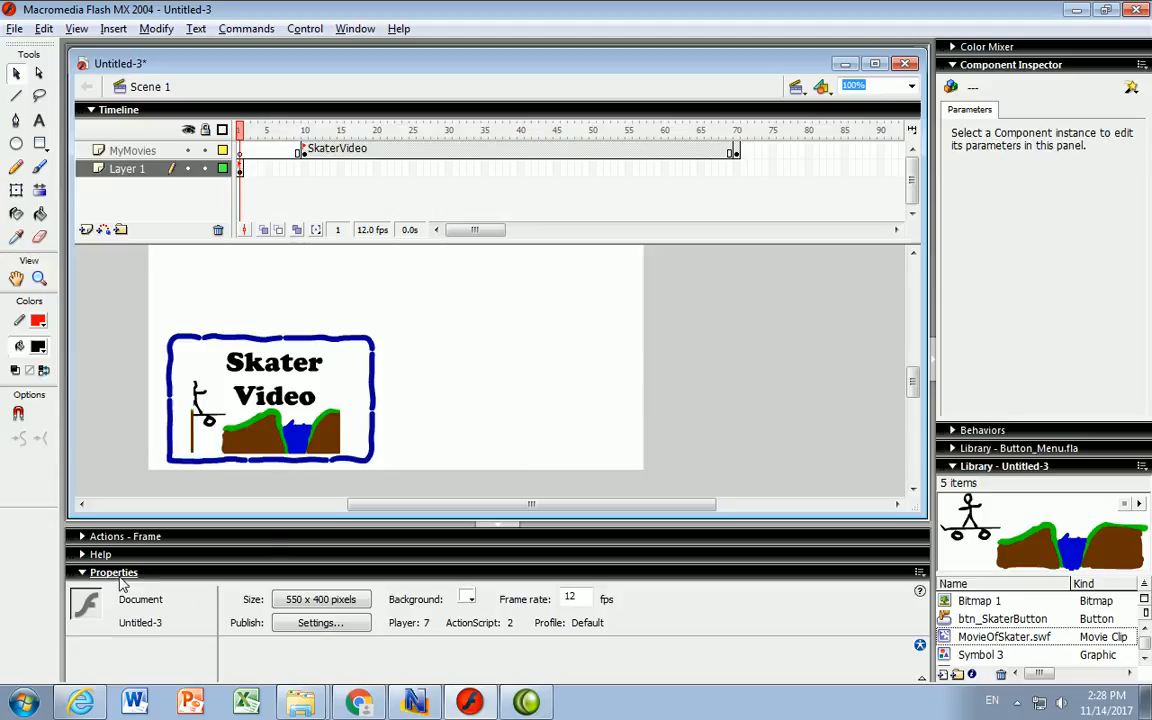
click(106, 538)
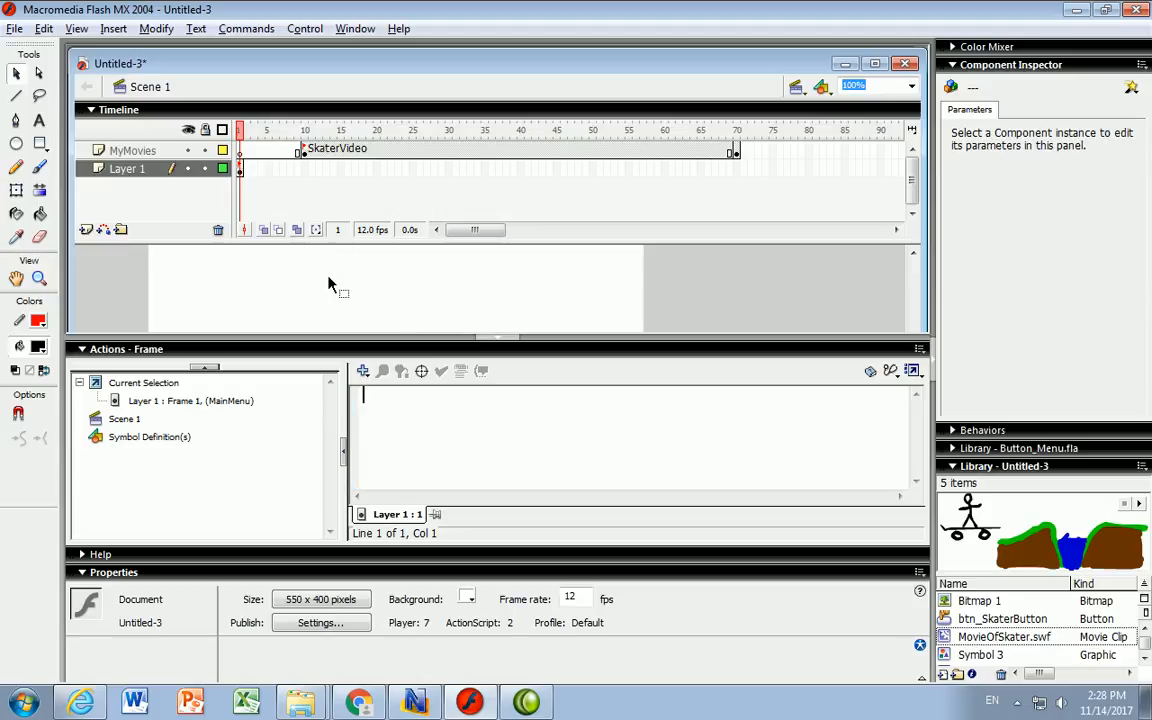
- Target the MainMenu frame (Layer 1, frame 1) script in the Actions panel
click(484, 339)
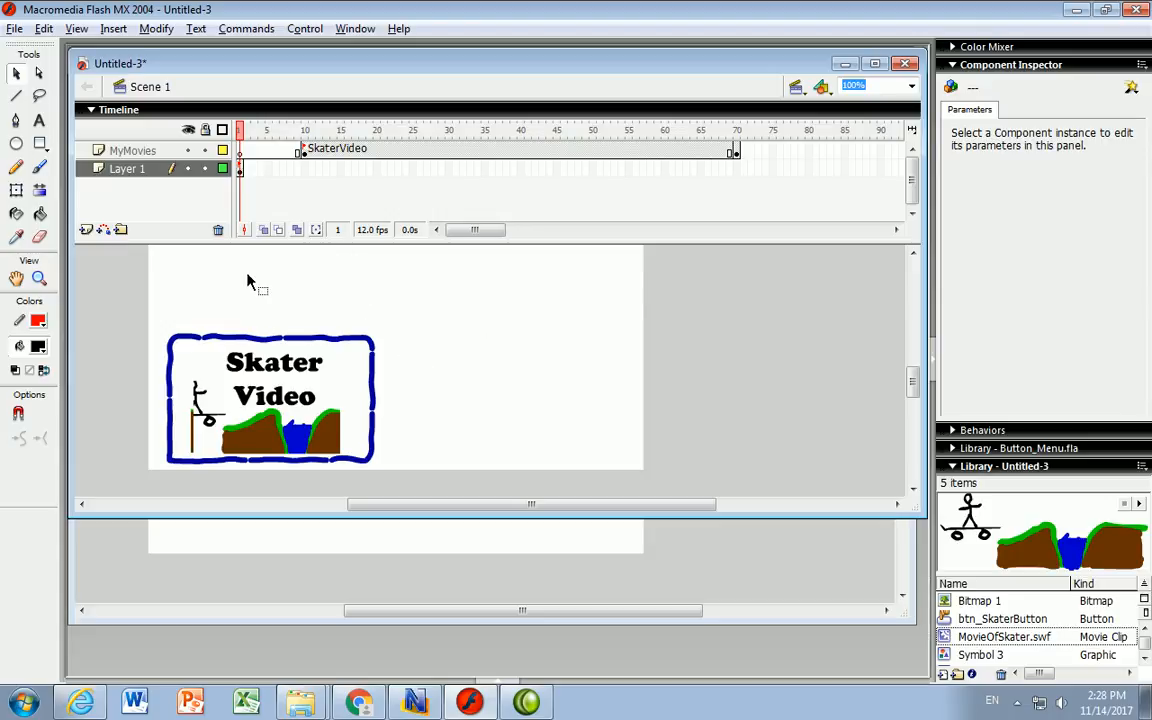
click(214, 168)
click(414, 390)
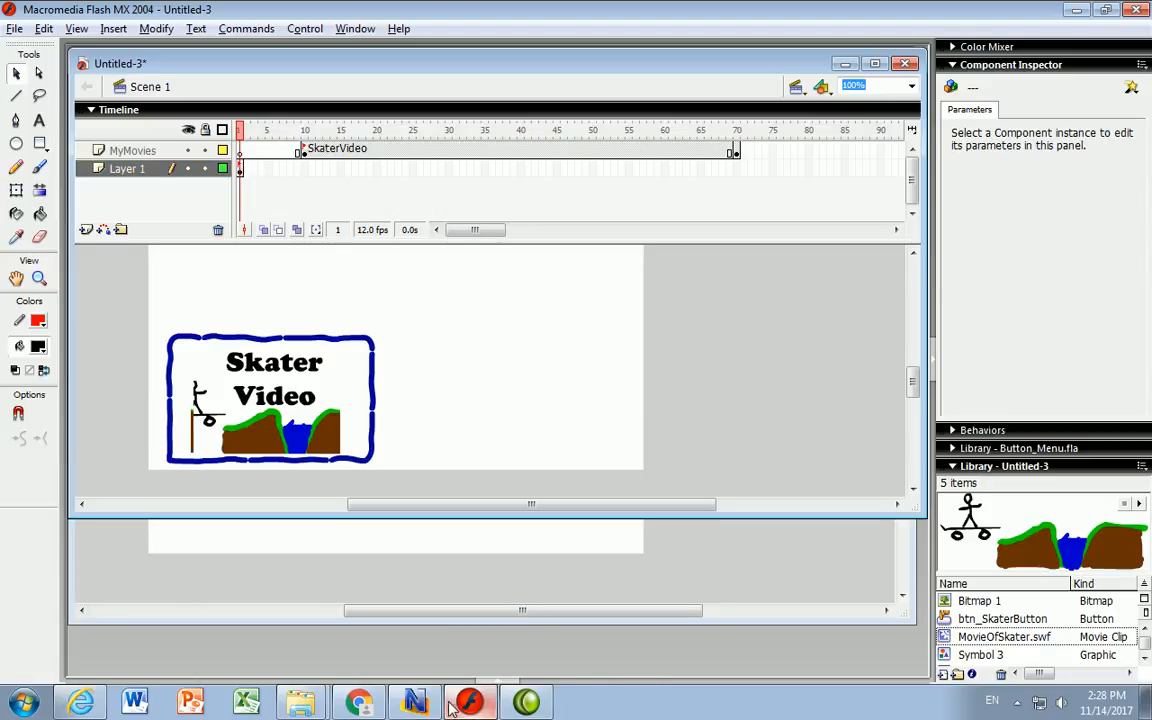
click(500, 679)
click(125, 401)
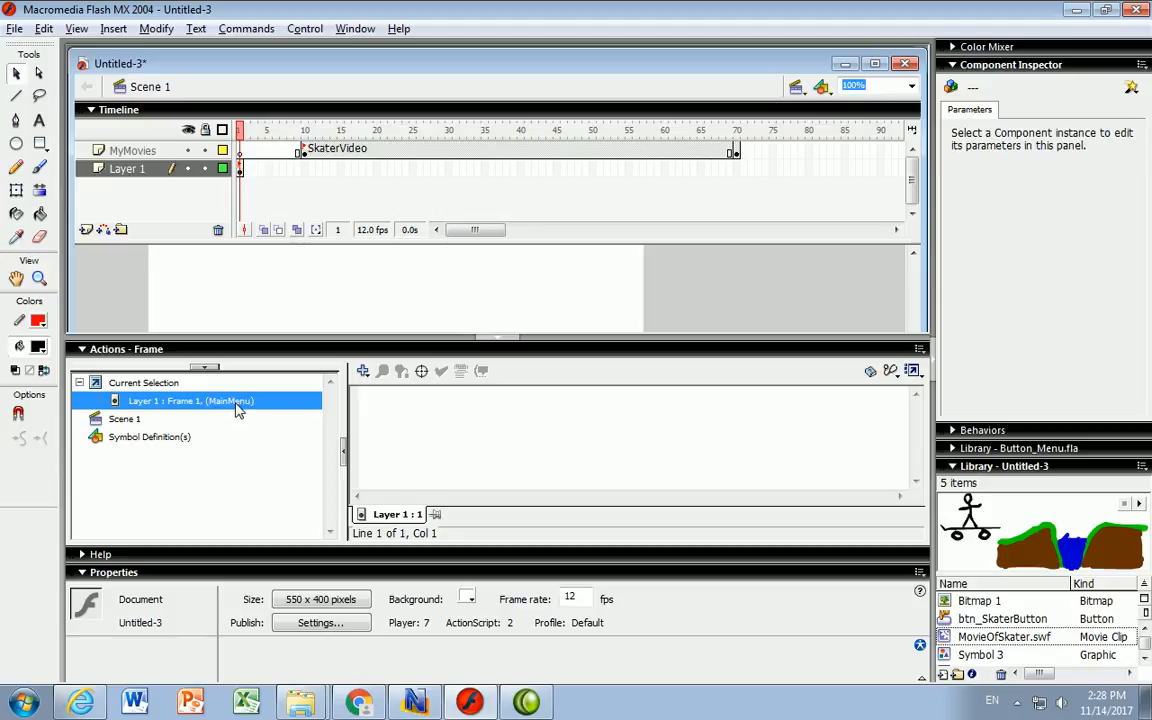
- Add a stop() action from Global Functions > Timeline Control, then select MyMovies frame 70
click(363, 372)
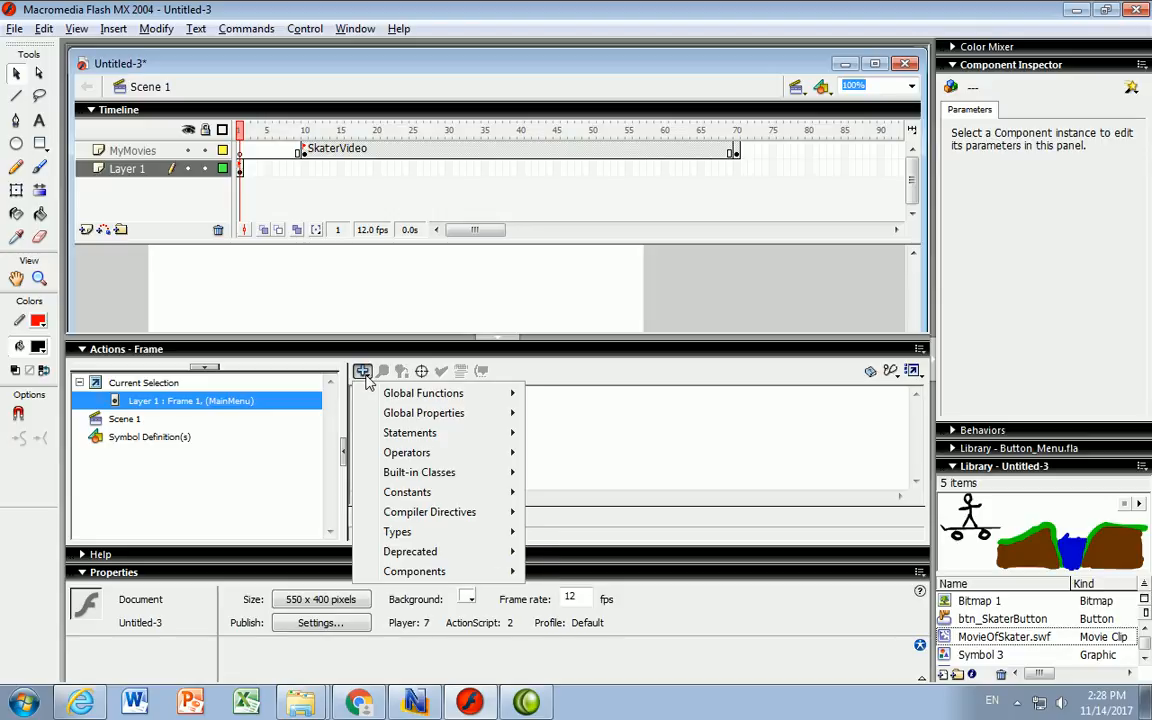
mouse_move(443, 399)
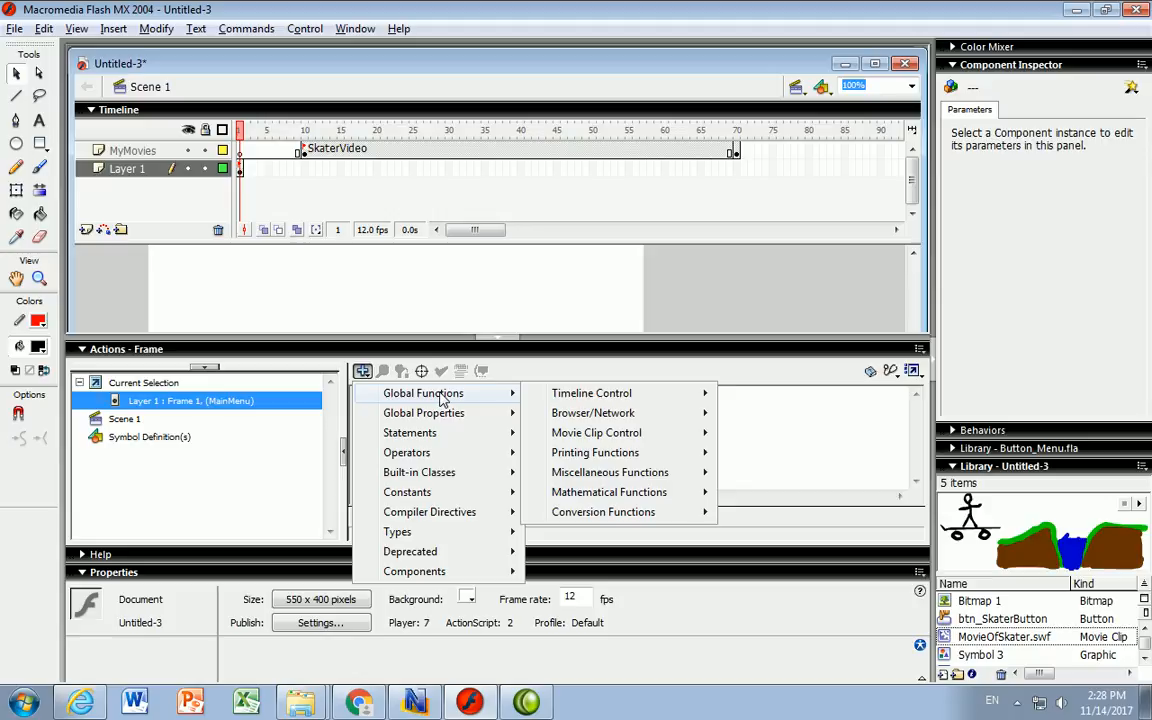
mouse_move(617, 400)
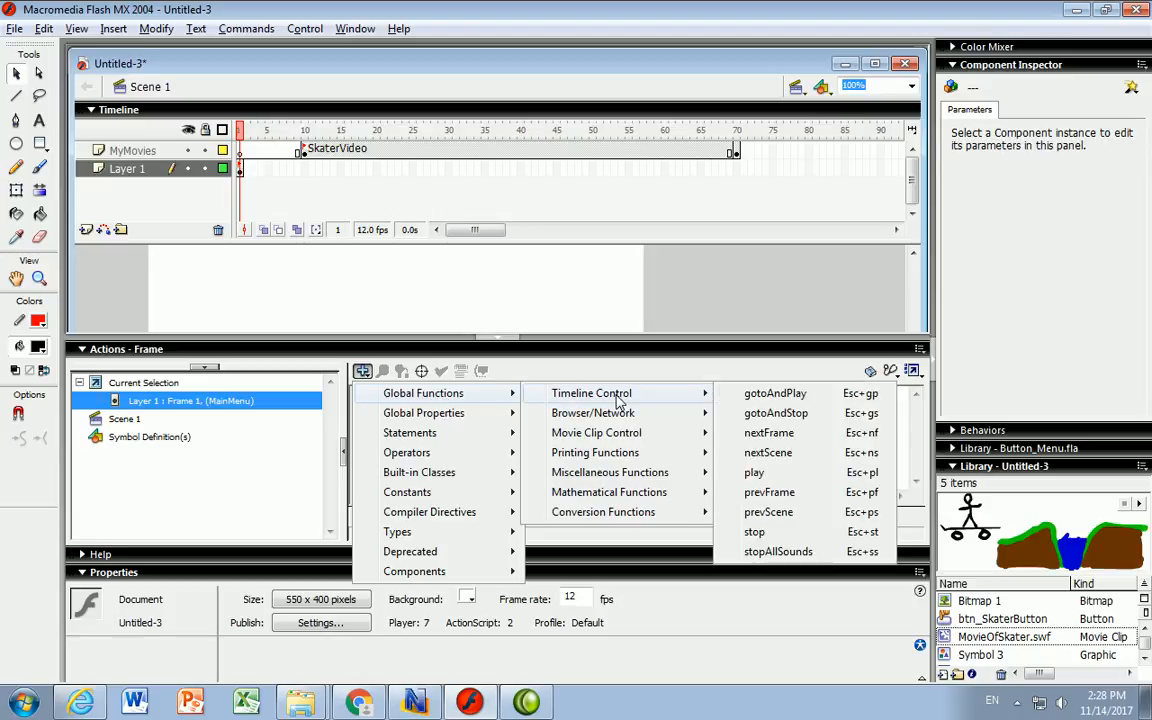
click(757, 532)
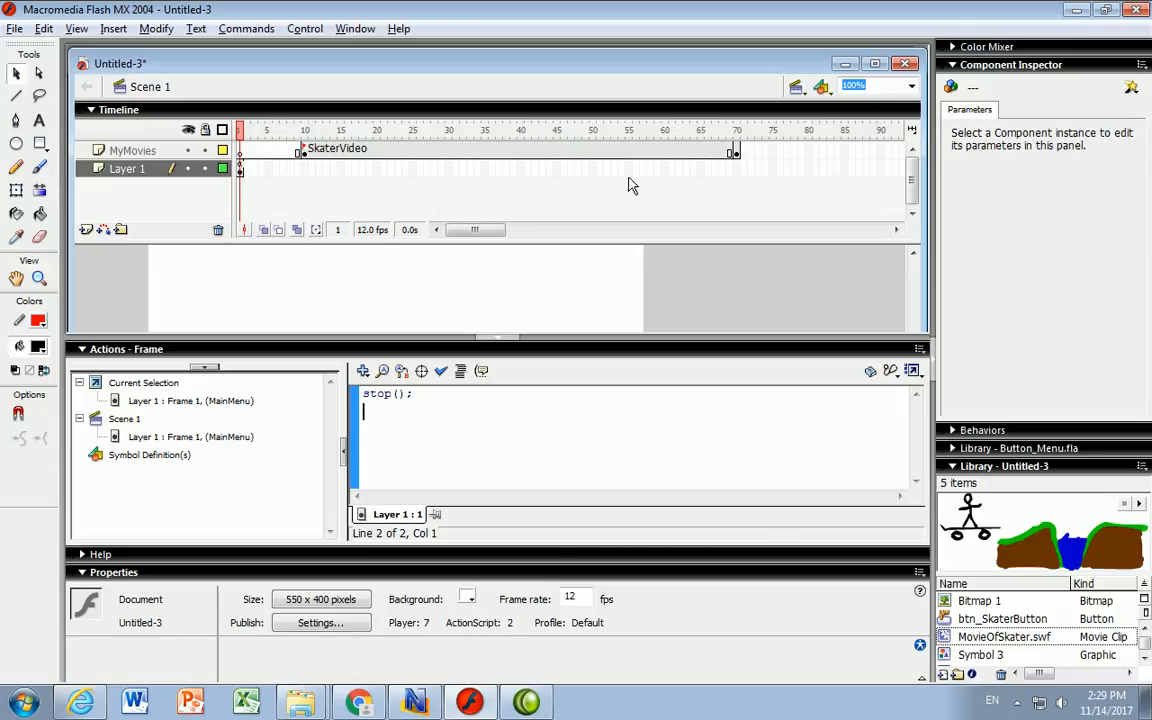
click(735, 153)
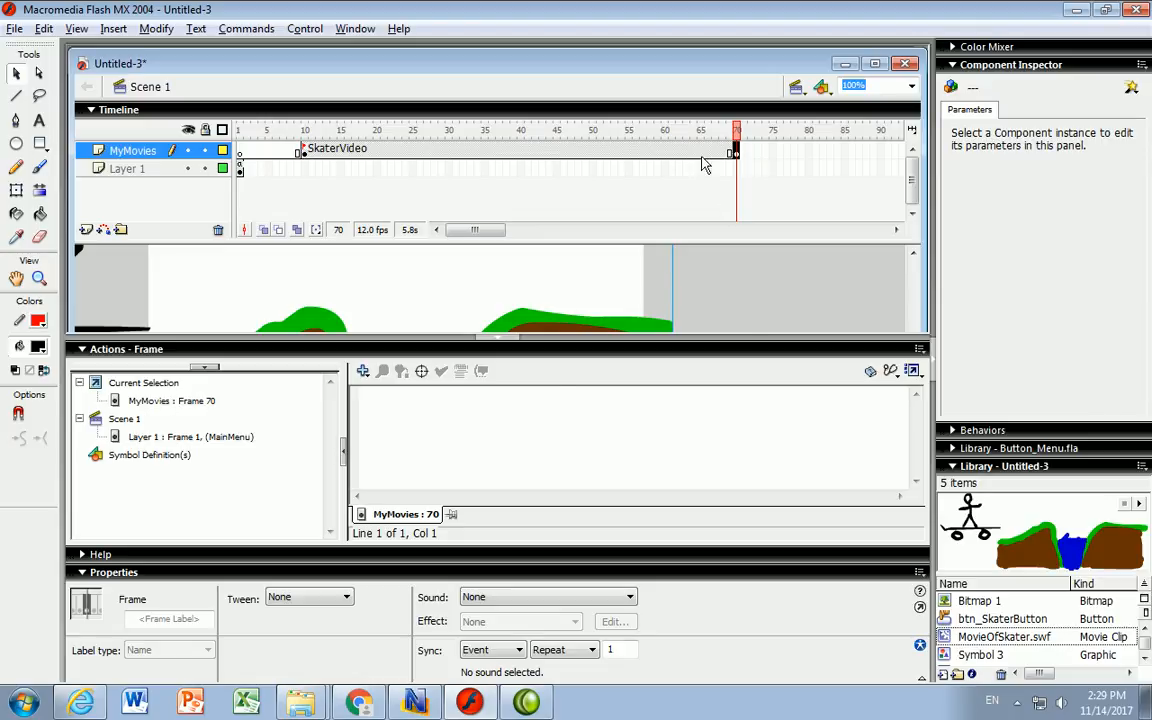
- Insert a gotoAndPlay action into frame 70 from Global Functions > Timeline Control
drag(735, 160, 741, 166)
click(362, 371)
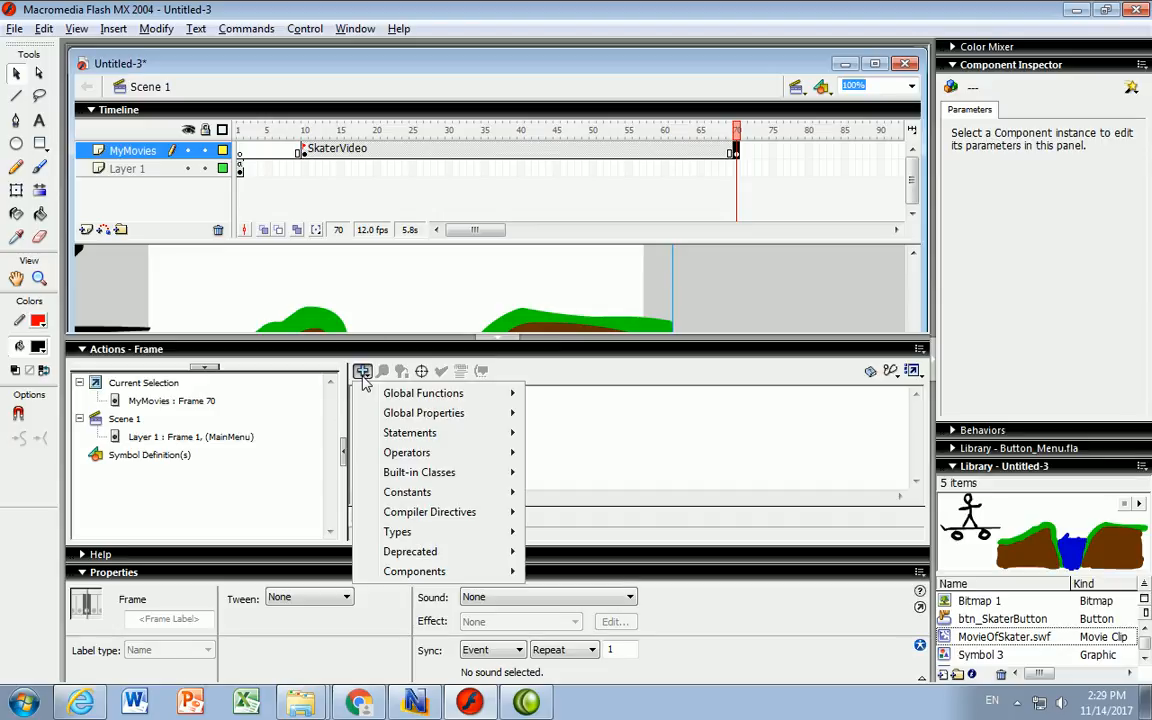
mouse_move(437, 402)
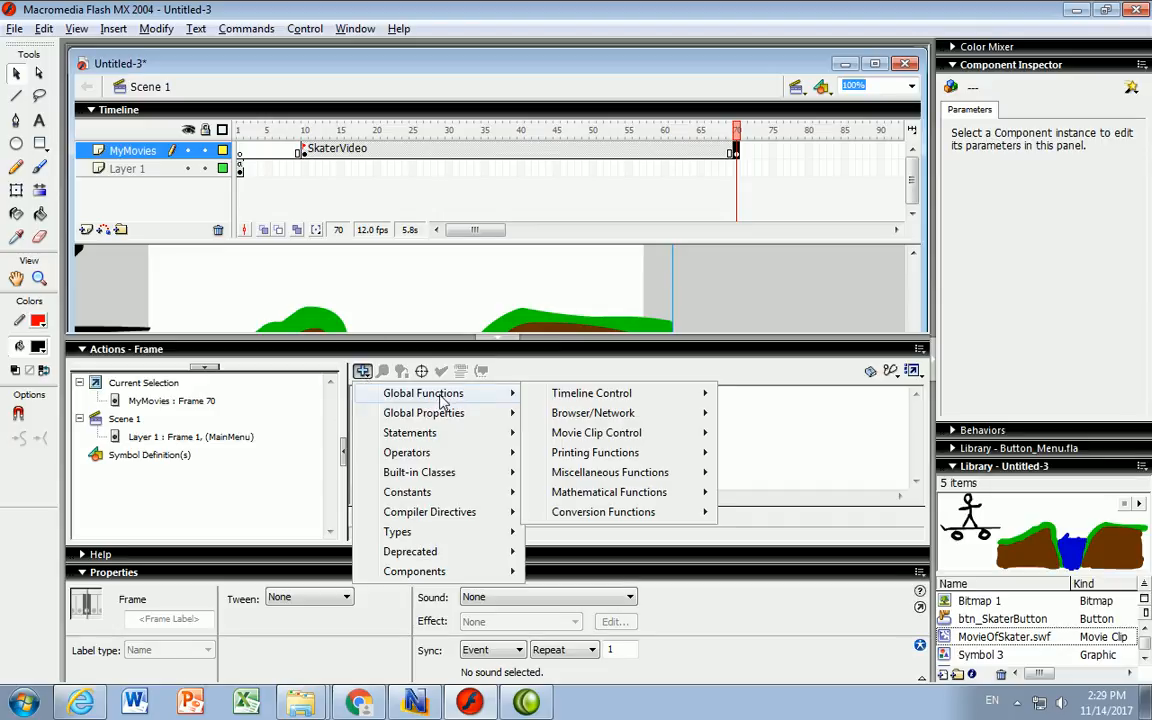
mouse_move(573, 400)
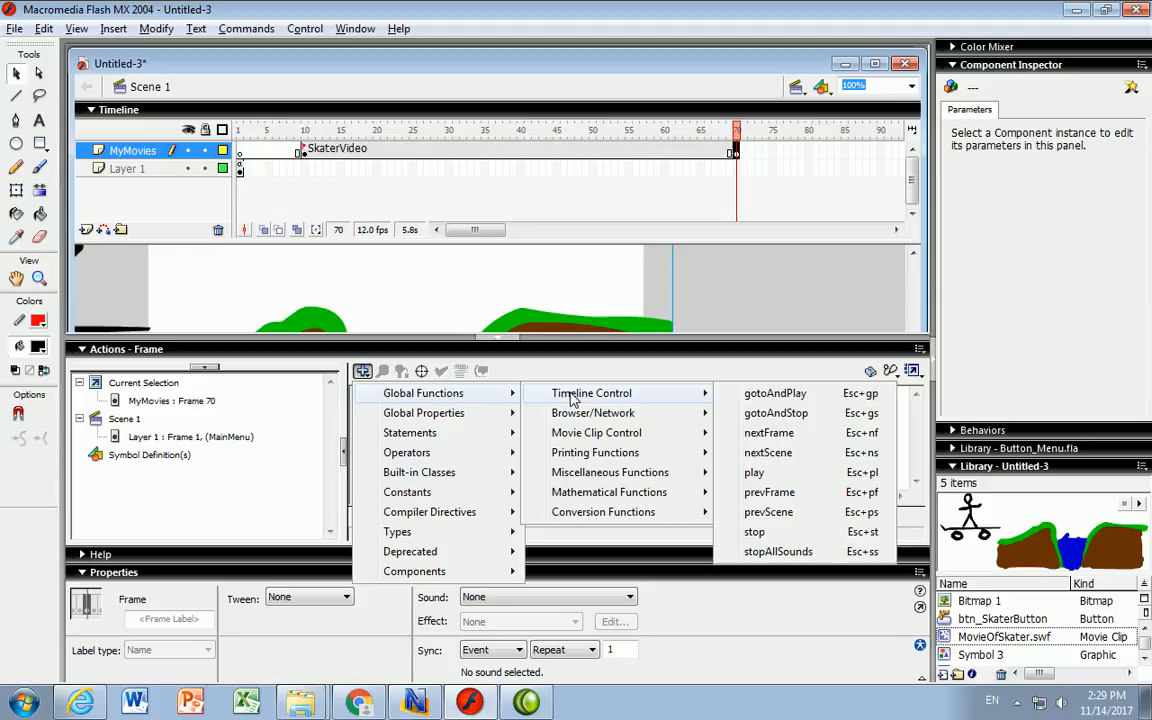
click(790, 397)
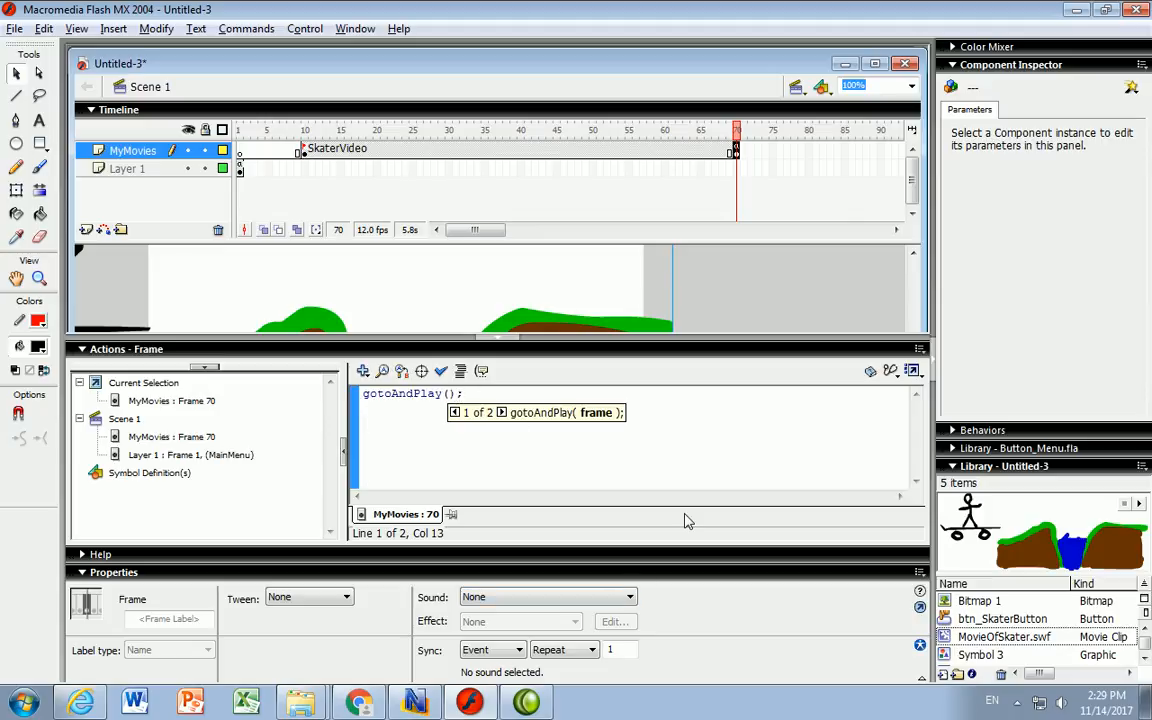
text("MainMenu")
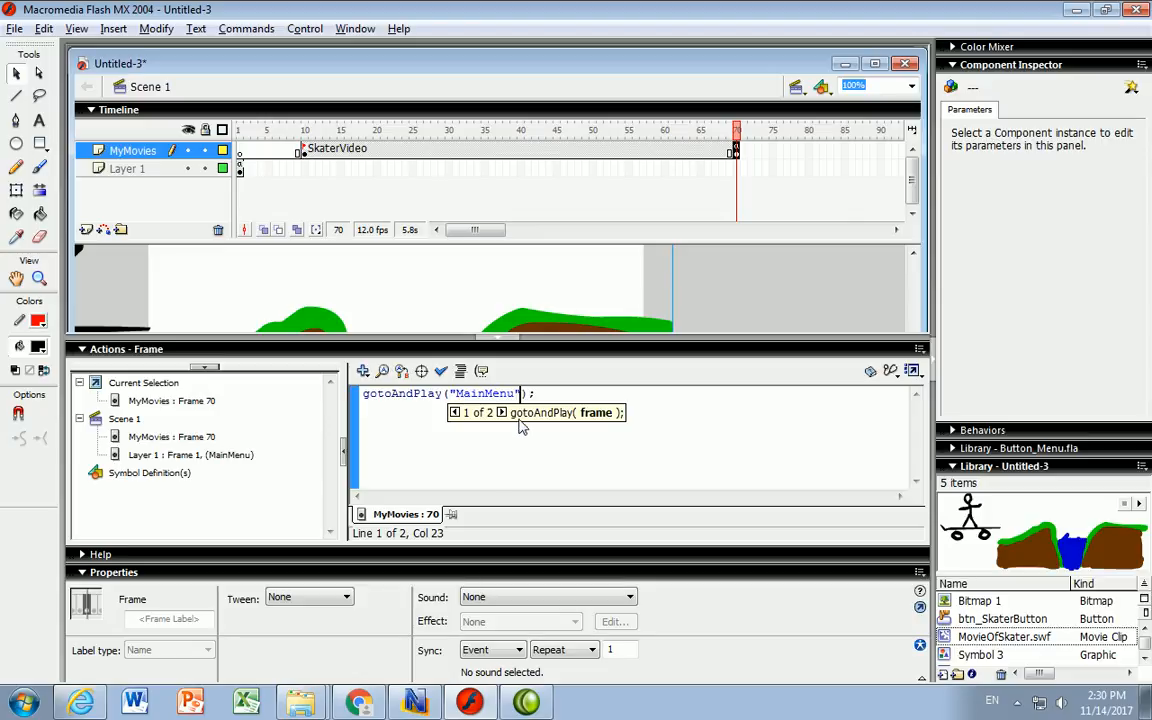
- Correct the call's argument so frame 70 reads gotoAndPlay("MainMenu")
drag(521, 393, 449, 394)
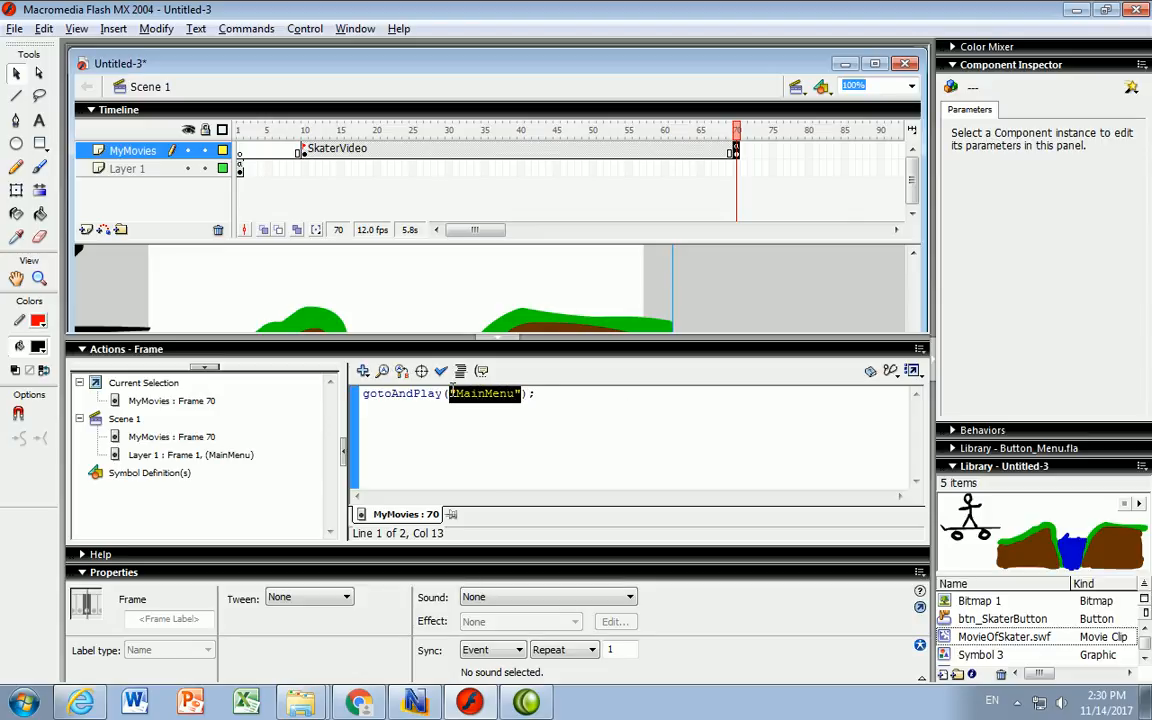
text(1)
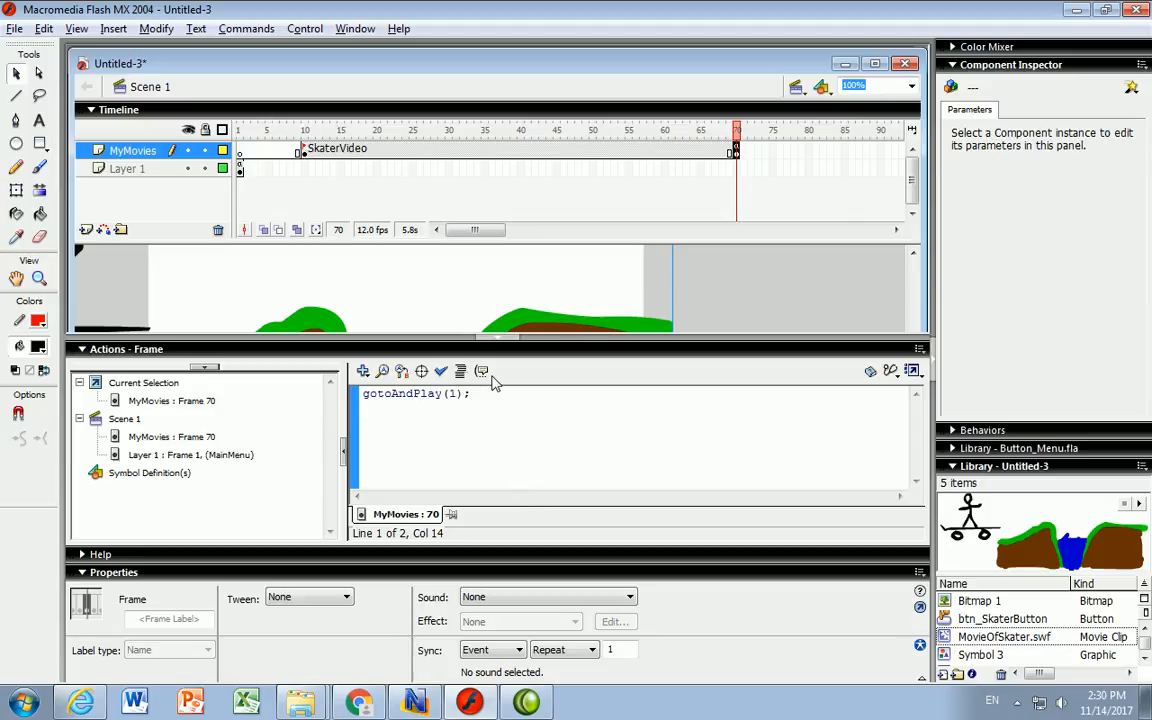
key(BackSpace)
text("MainMenu"))
click(527, 440)
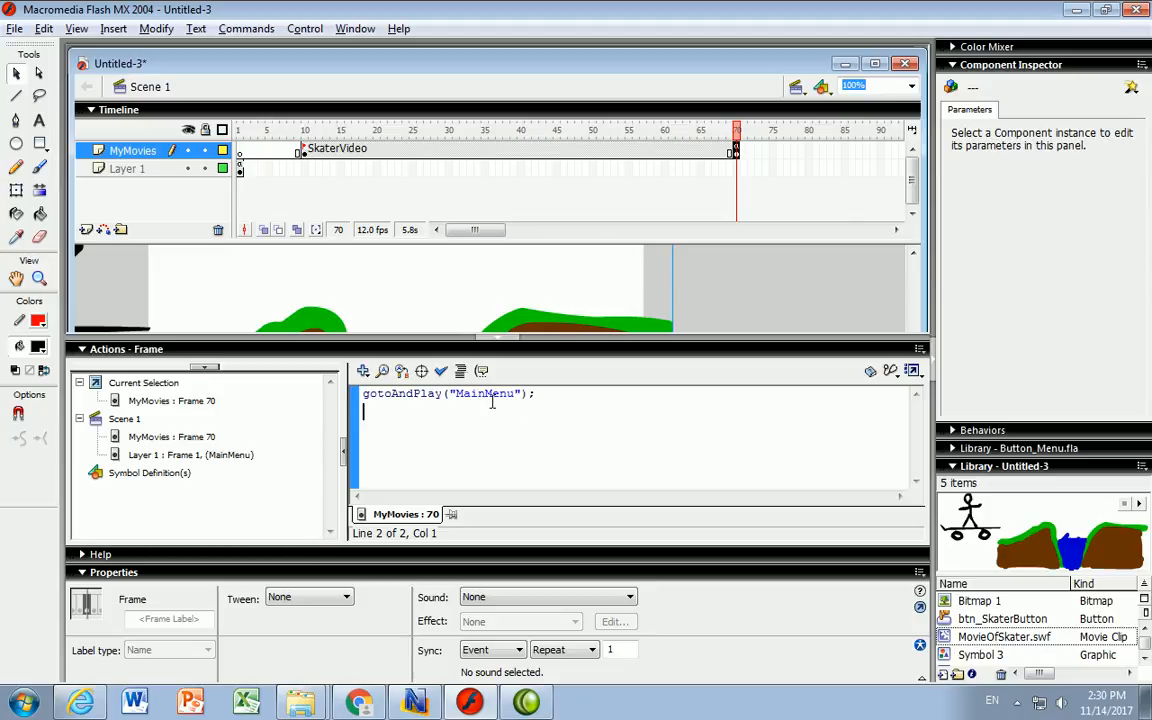
click(239, 169)
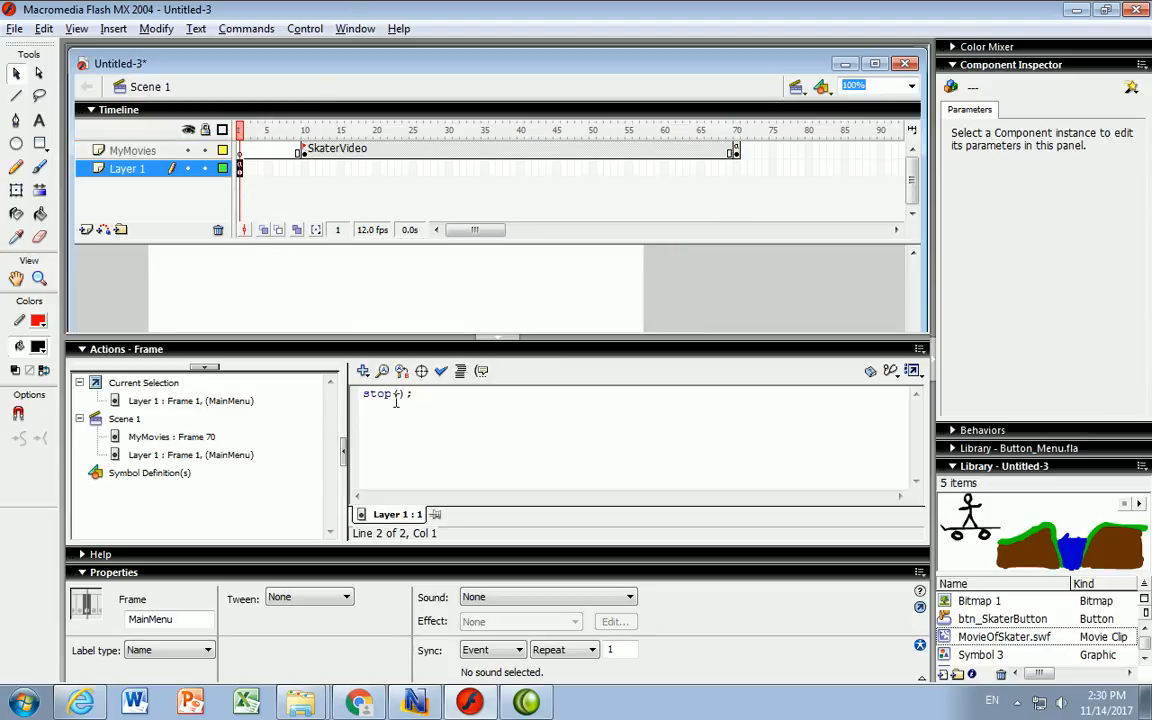
- Deselect the frame and open the btn_SkaterButton script from the Actions panel's Current Selection
click(263, 303)
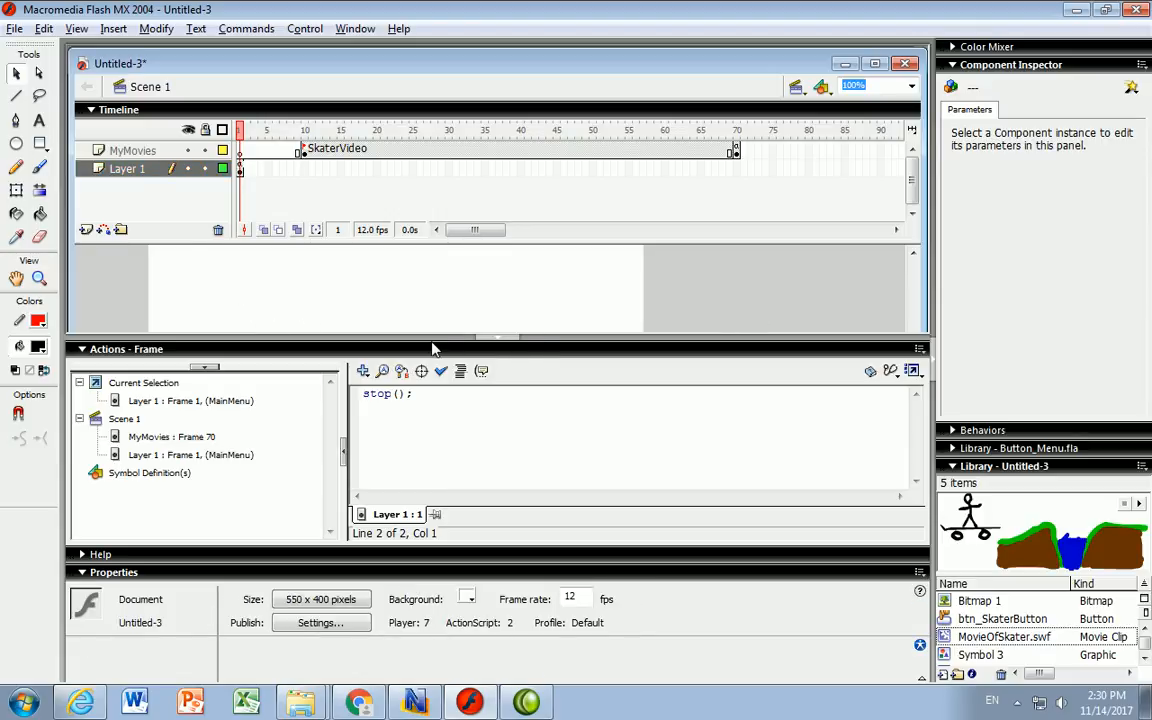
click(488, 339)
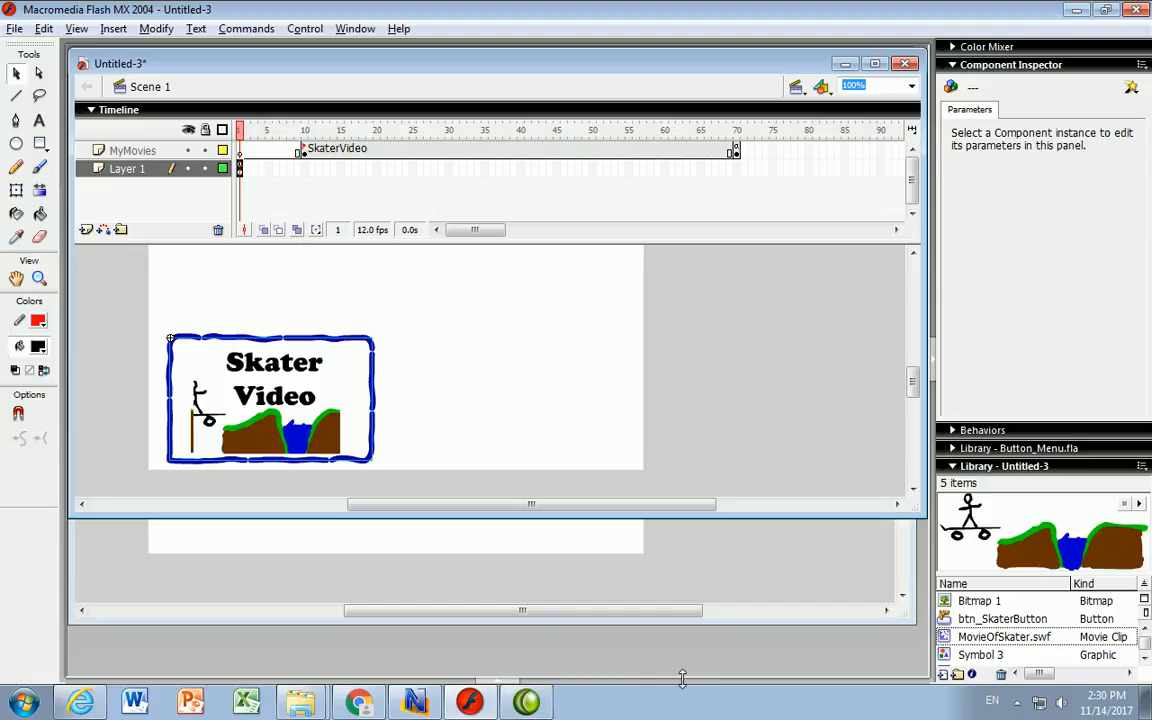
click(504, 680)
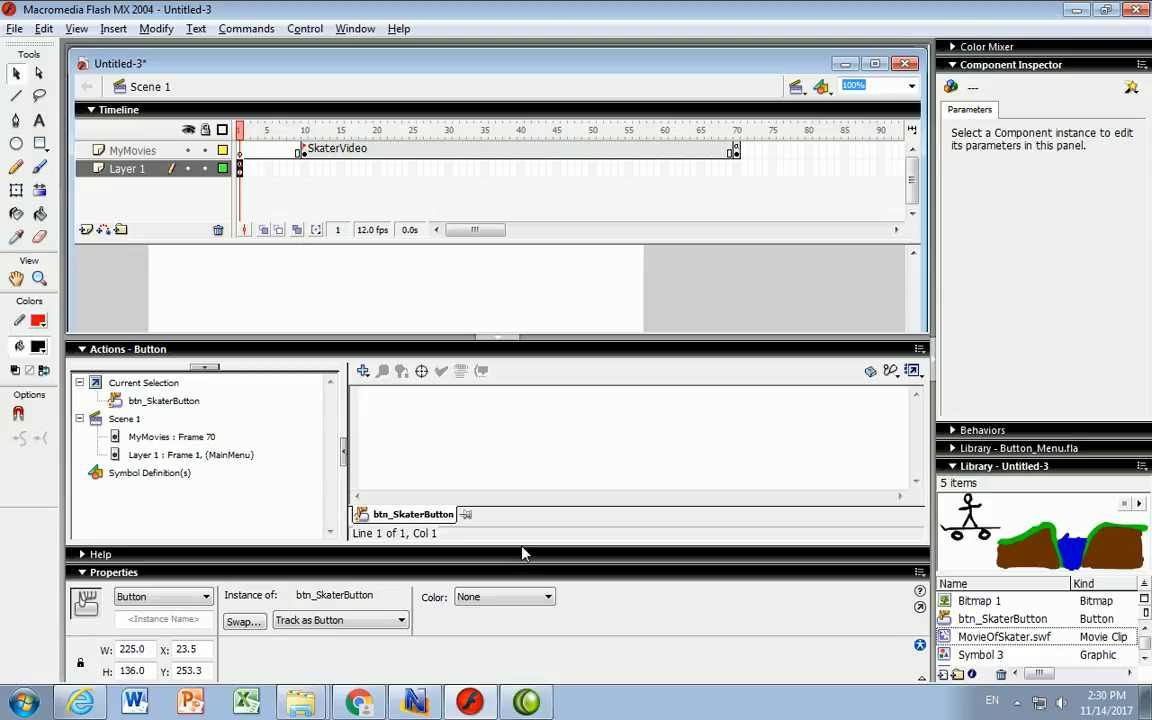
click(118, 404)
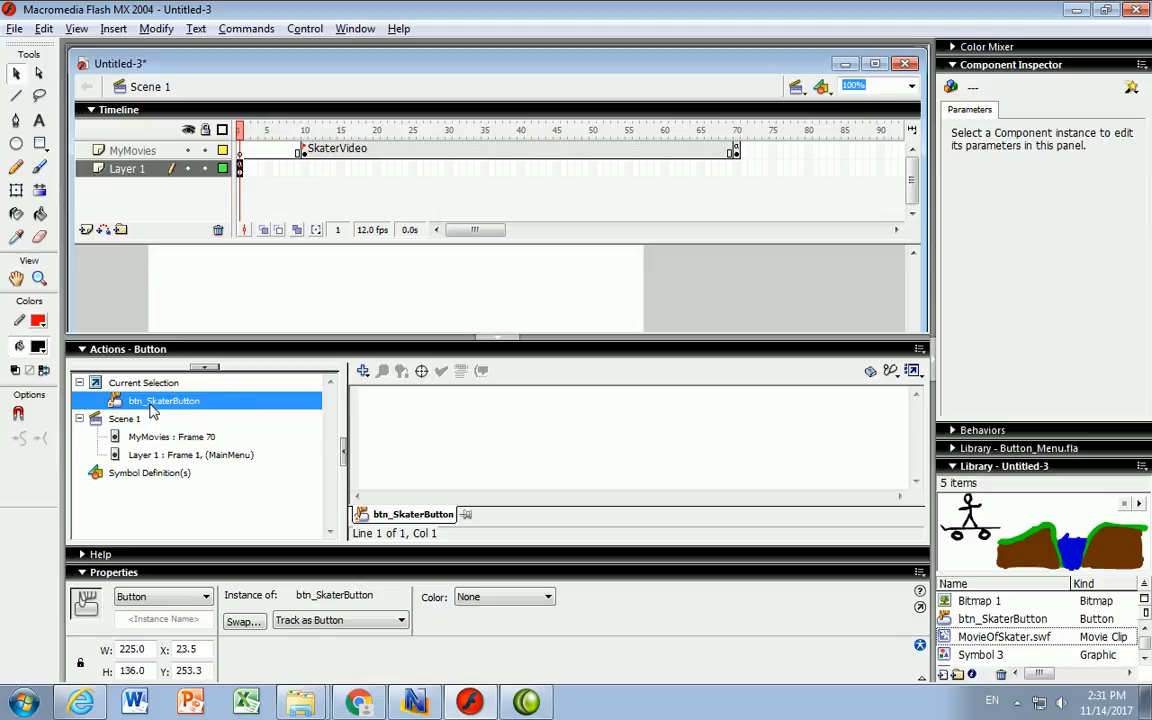
- Add an on (release) handler to btn_SkaterButton via Movie Clip Control > on
click(362, 372)
mouse_move(404, 396)
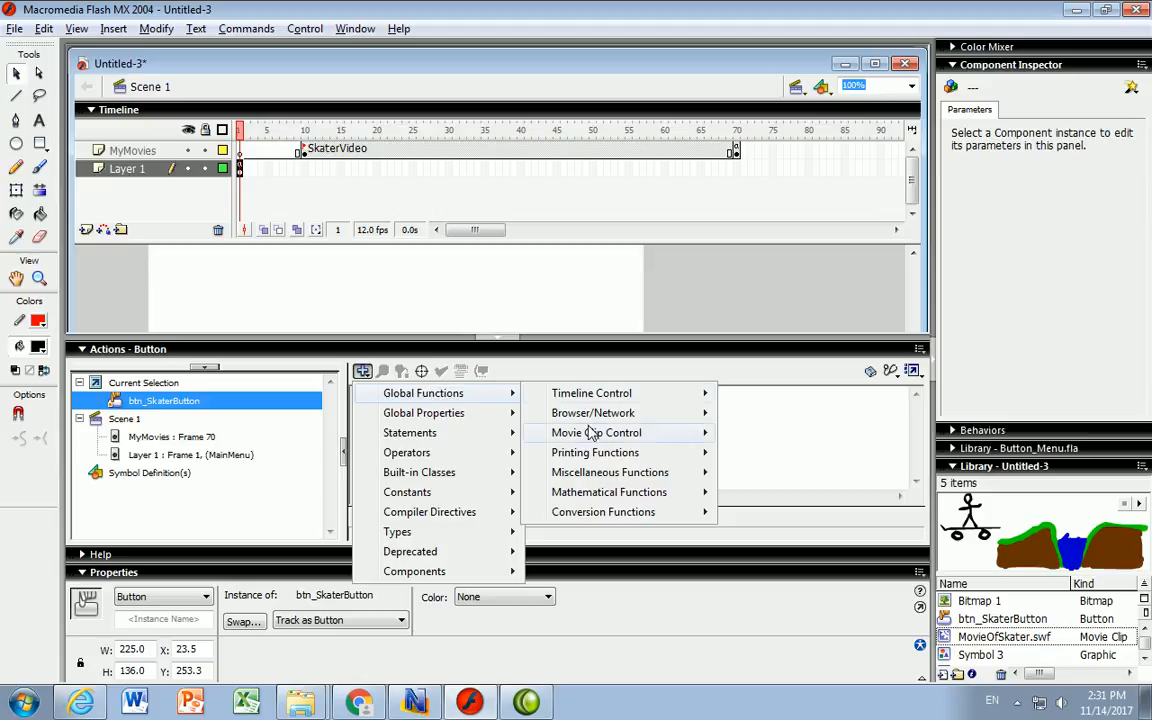
mouse_move(577, 440)
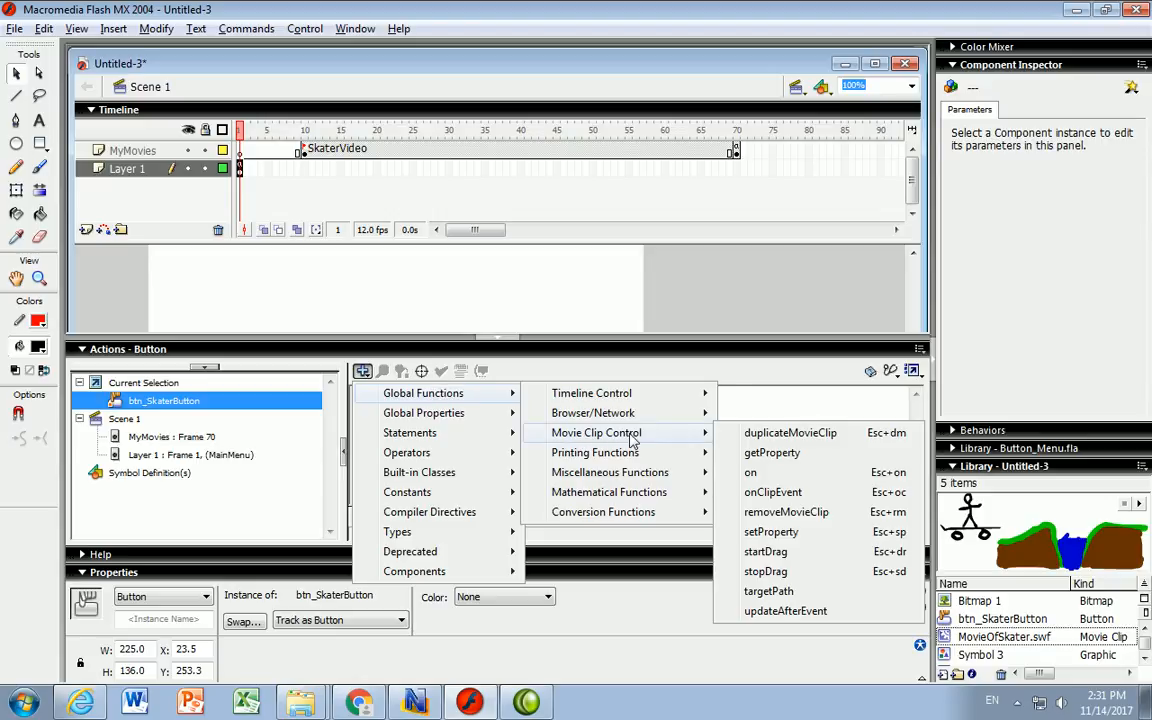
click(750, 474)
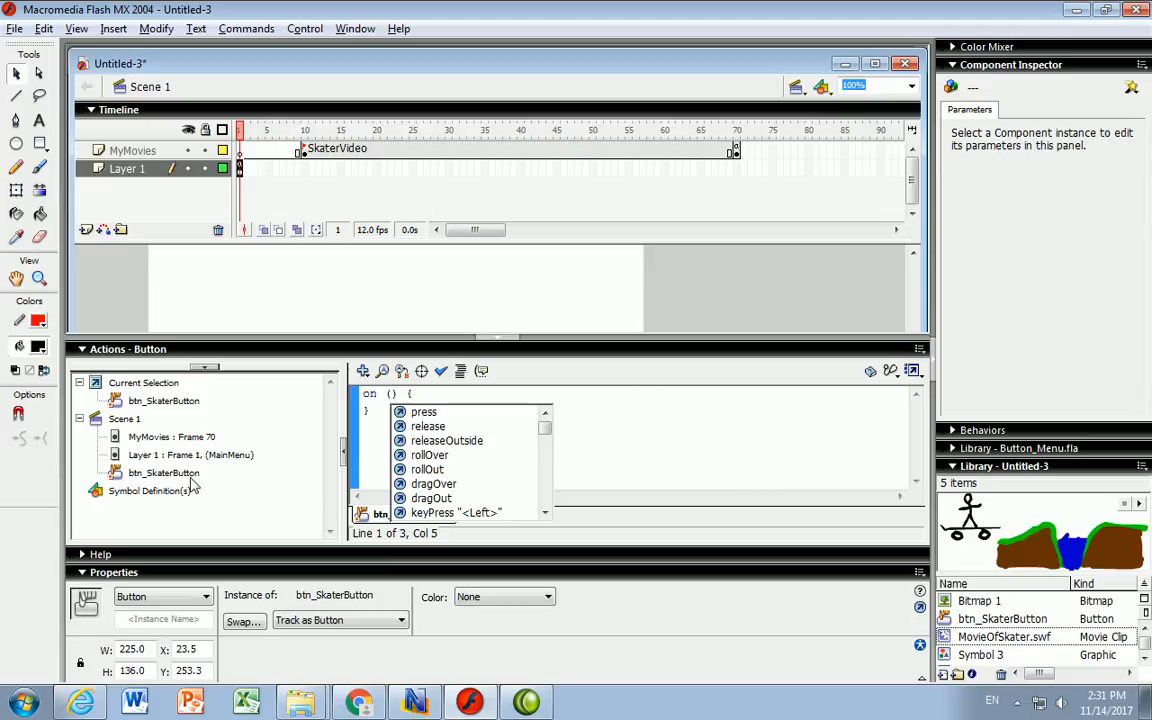
click(432, 430)
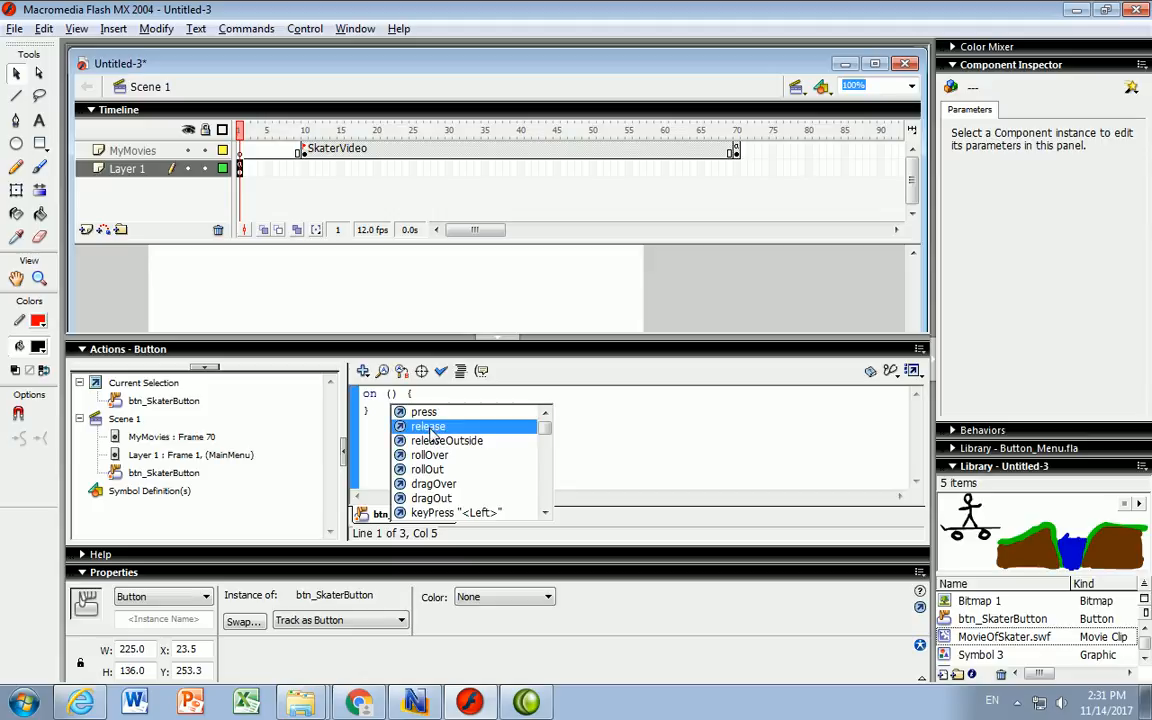
double_click(430, 428)
click(468, 395)
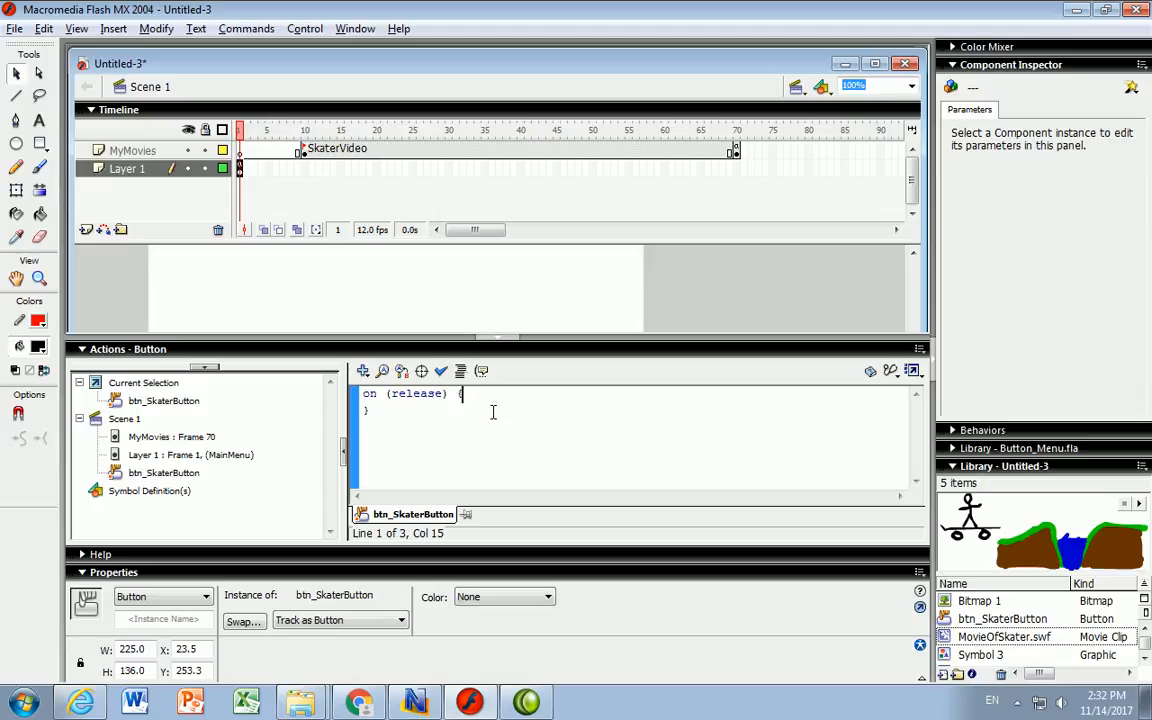
- Insert gotoAndPlay("SkaterVideo") inside the release handler, fixing the label's typos
click(362, 371)
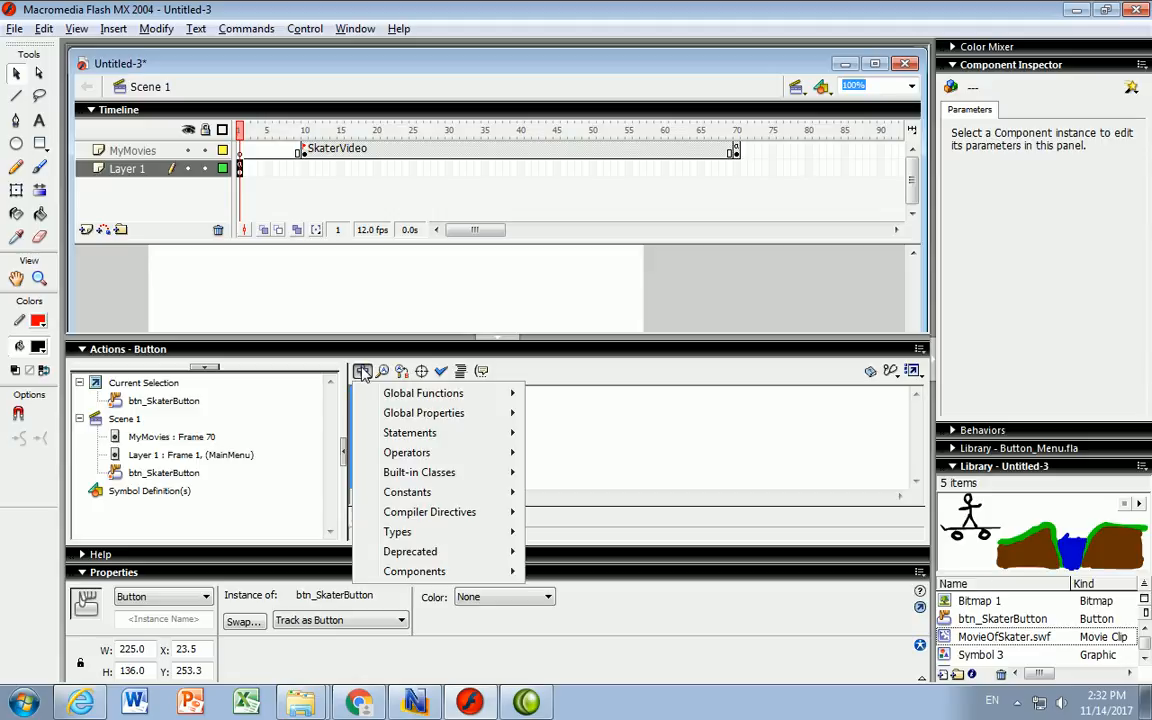
mouse_move(580, 400)
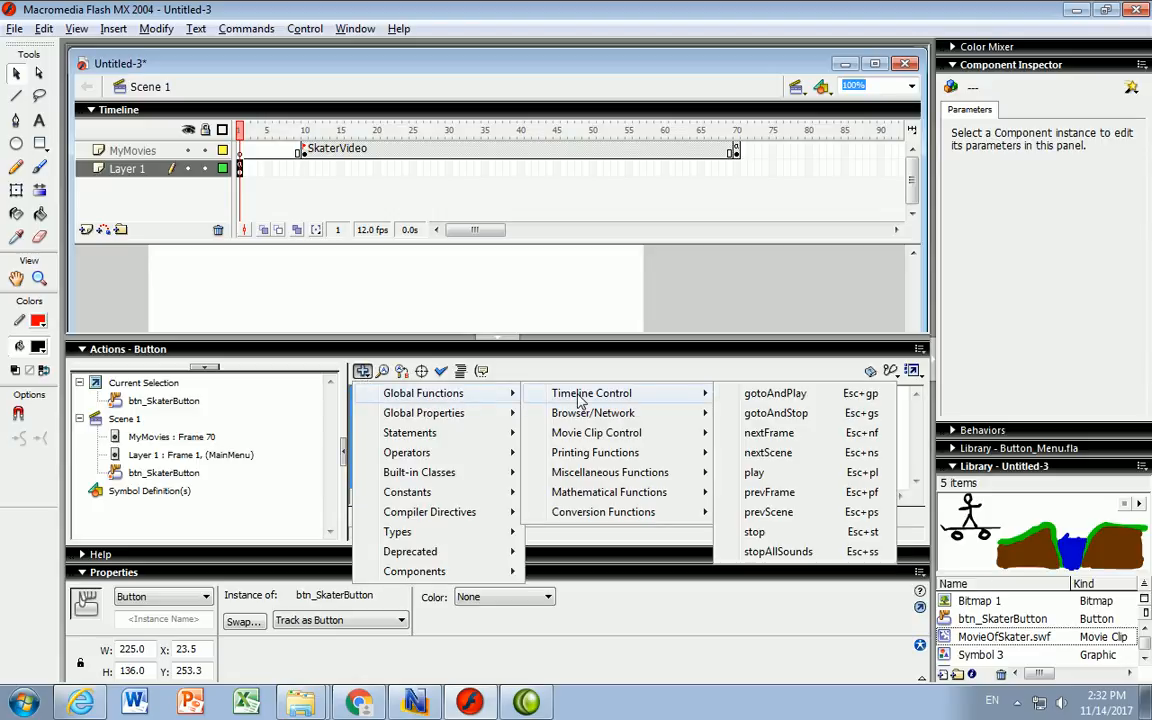
click(779, 394)
click(552, 394)
text("SkaterViode)
key(BackSpace)
key(BackSpace)
text(d)
key(BackSpace)
text(eo)
key(Right)
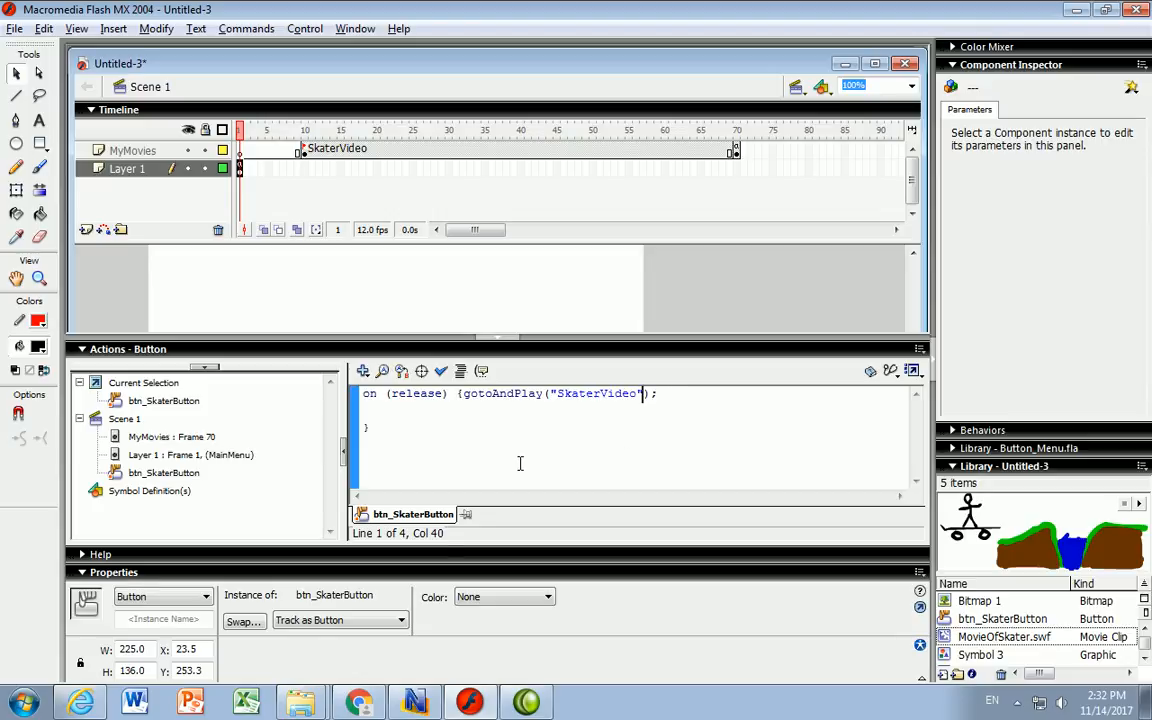
- Check the button script's syntax, confirm no errors, and hide the Actions panel with F9
click(441, 371)
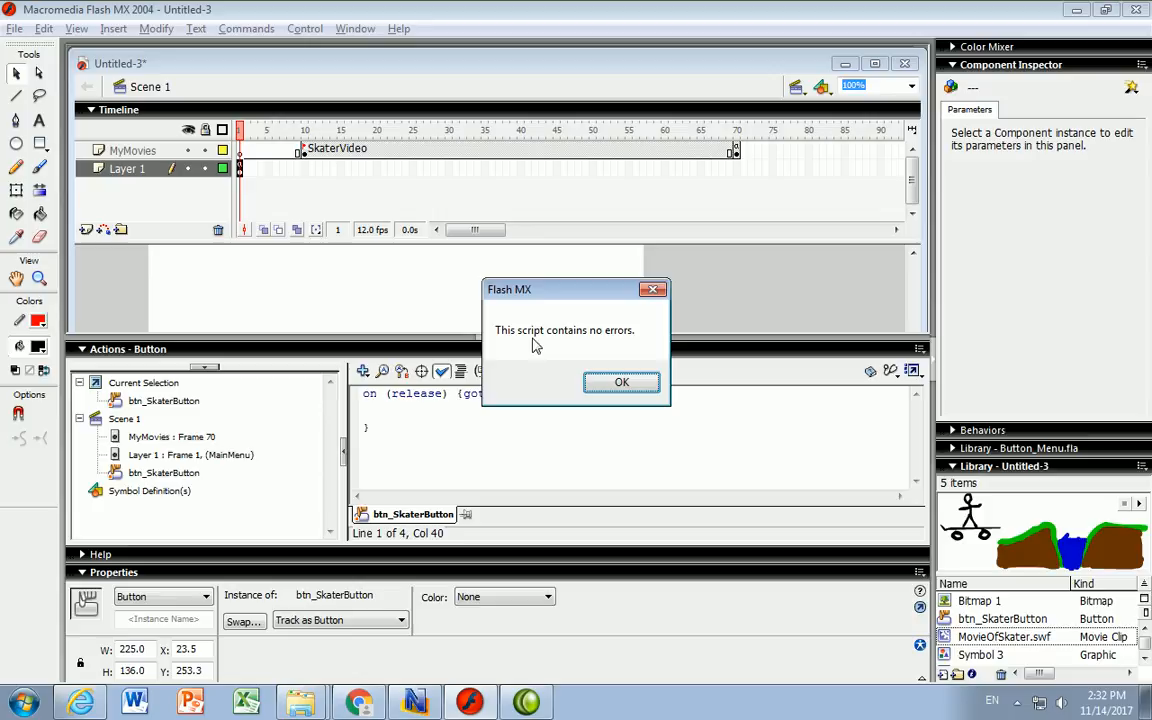
click(621, 382)
key(F9)
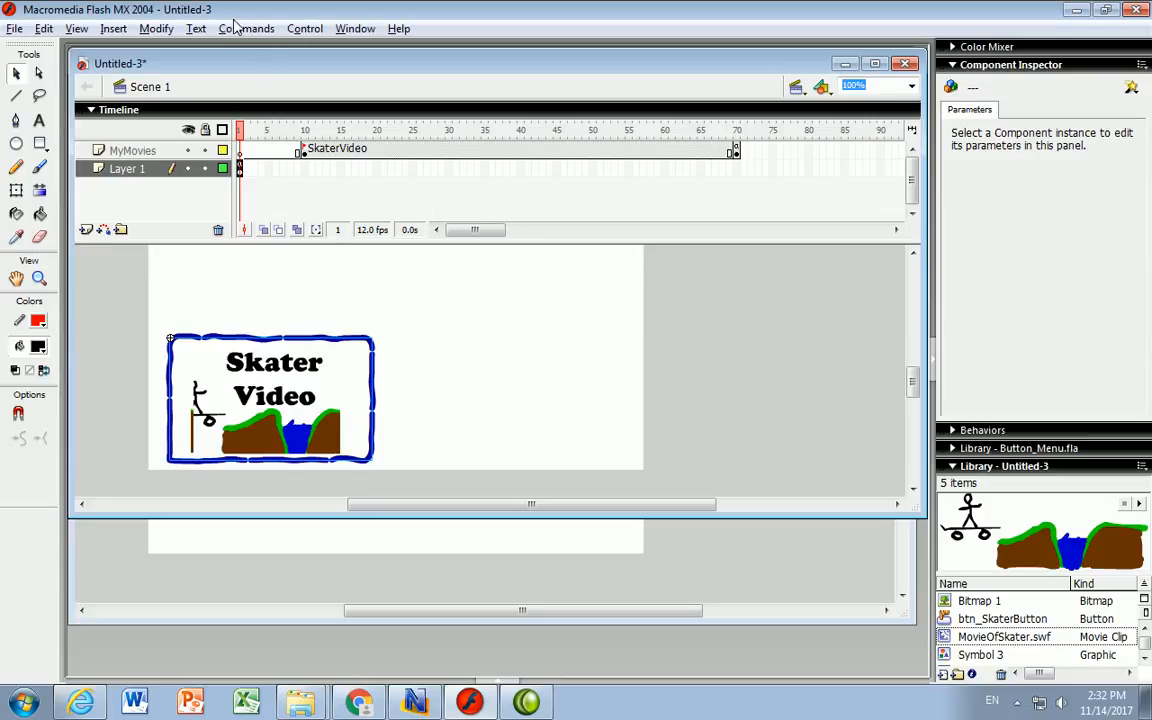
- Run Control > Test Movie and press the Skater Video button in the SWF window
click(303, 30)
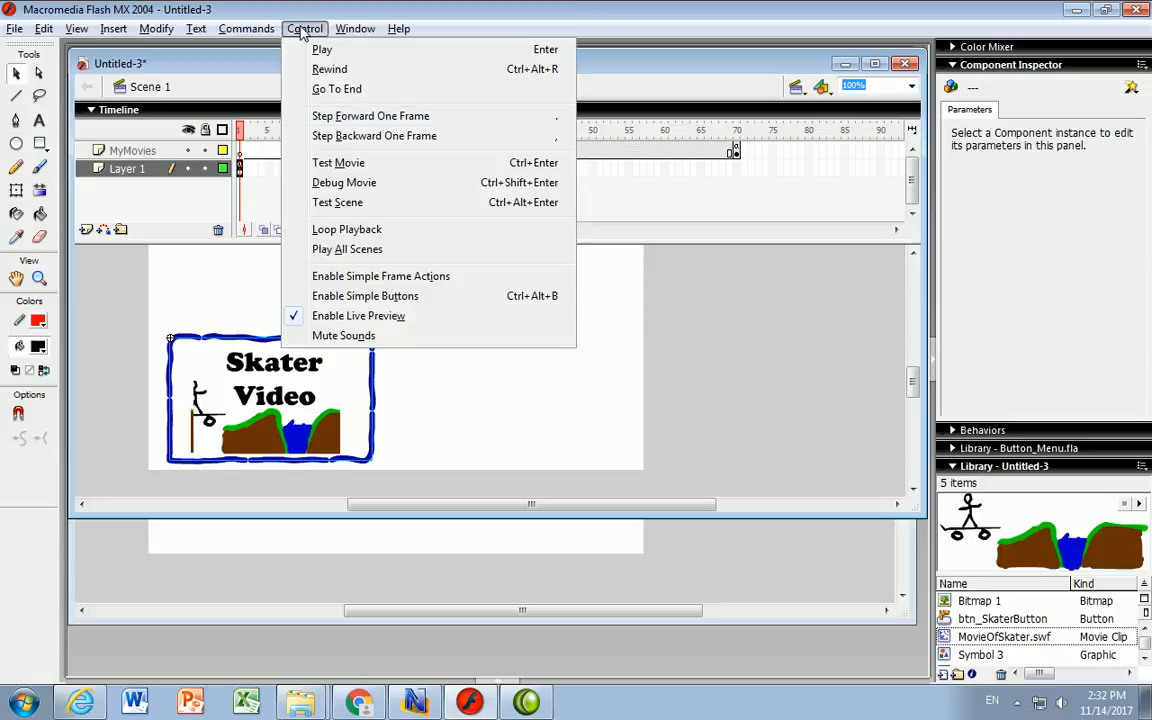
click(338, 162)
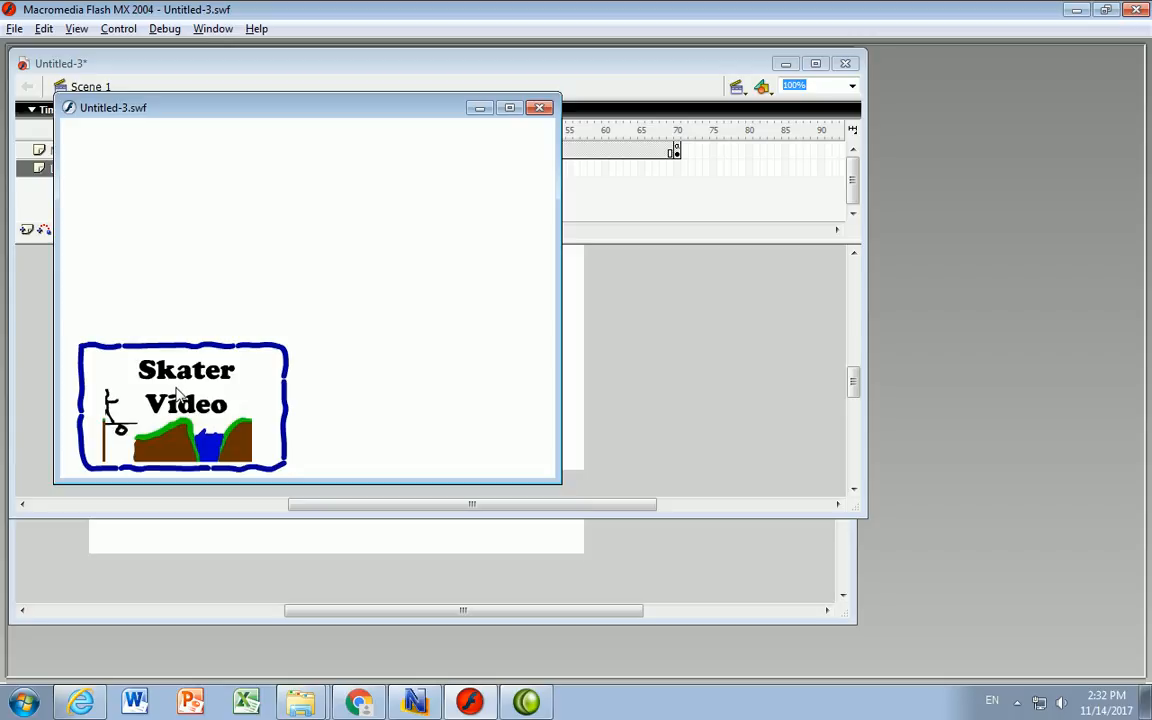
click(222, 418)
- Close the test window, check MyMovies' end frame 70, and return to Layer 1's frame 1
click(540, 107)
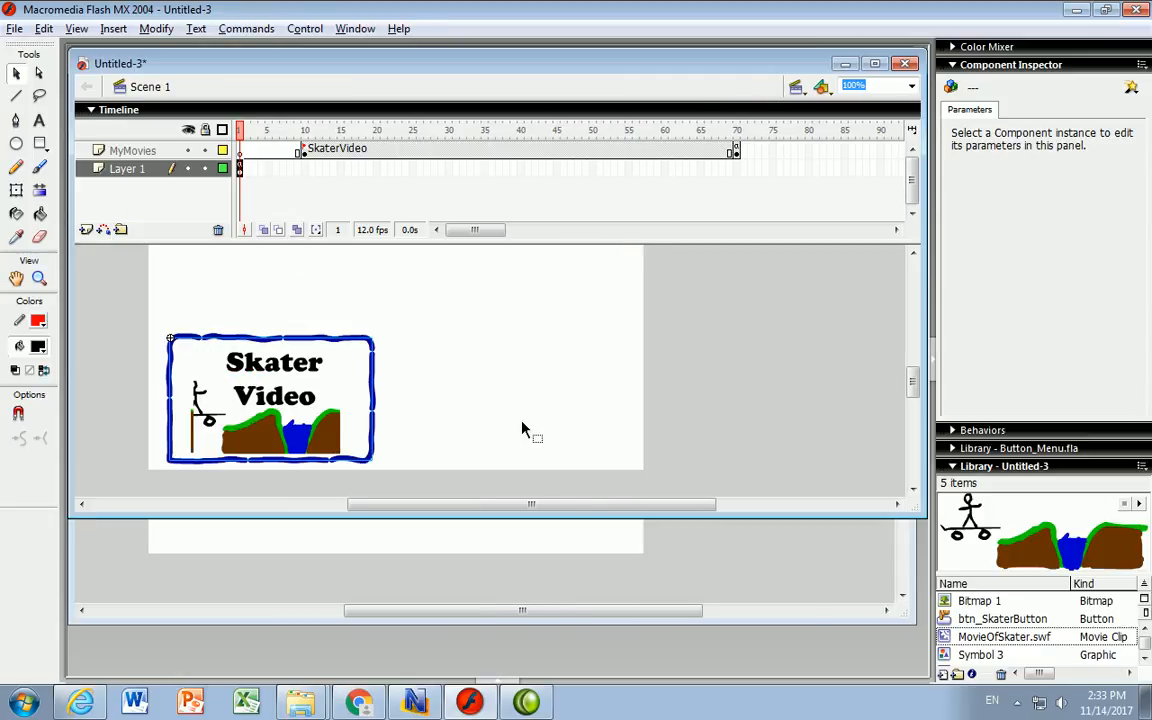
click(218, 166)
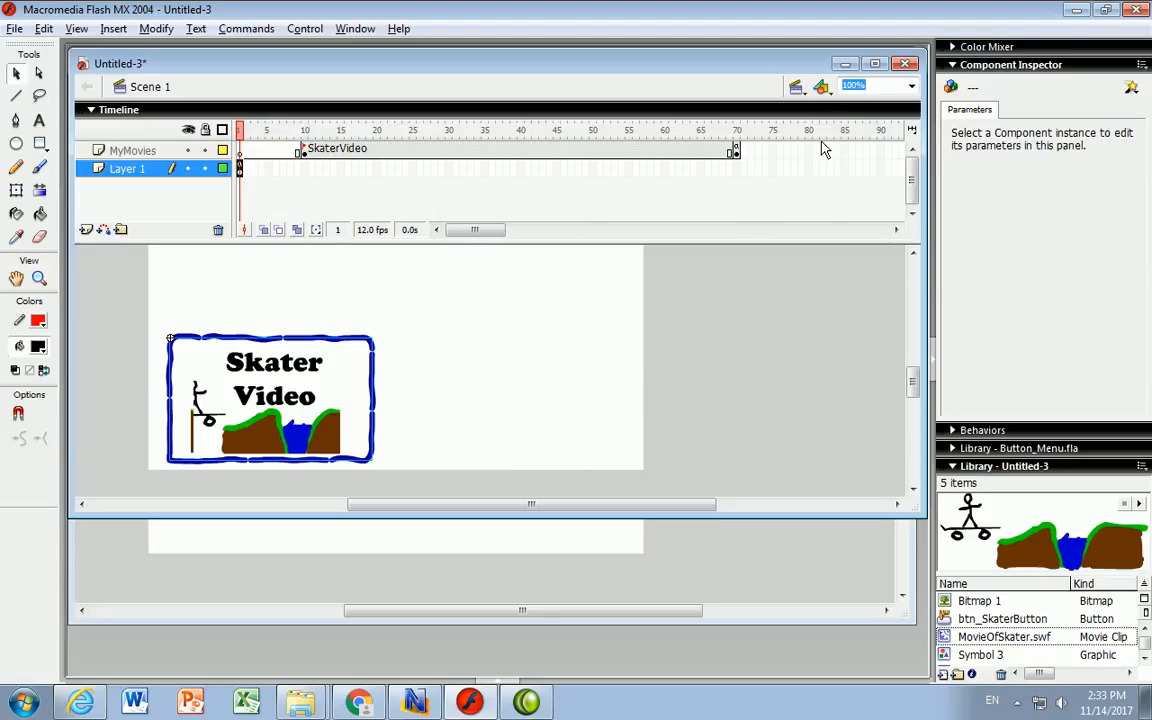
drag(471, 229, 488, 229)
click(781, 152)
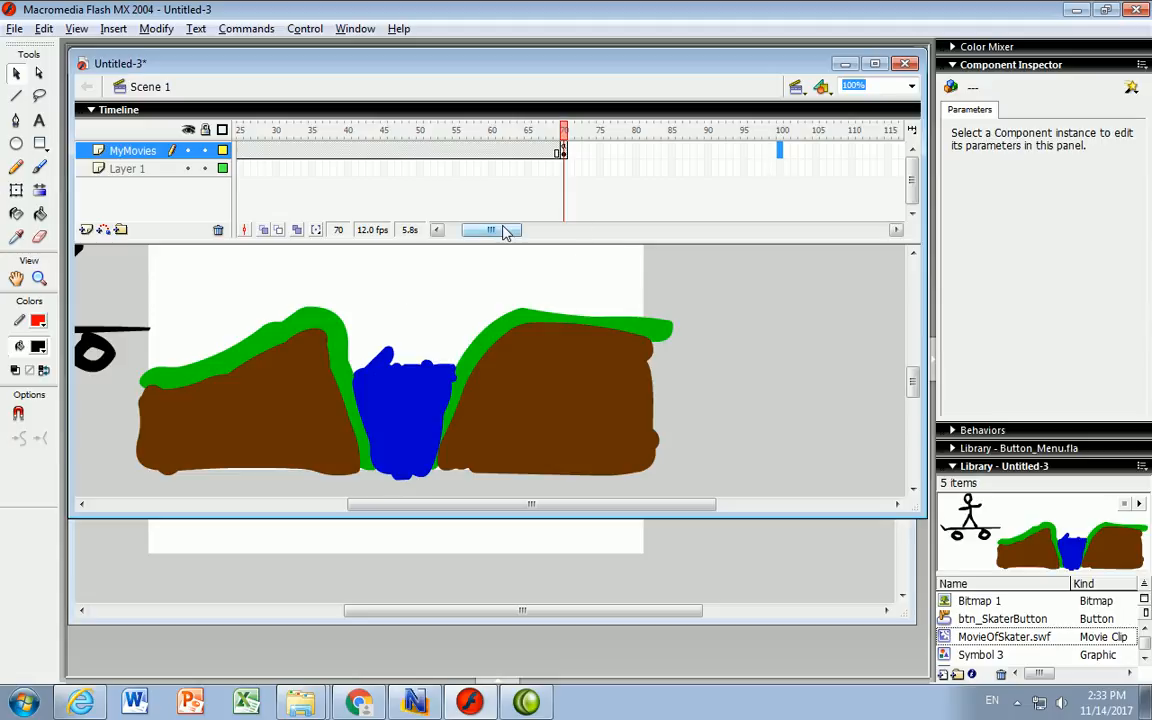
click(452, 232)
click(239, 168)
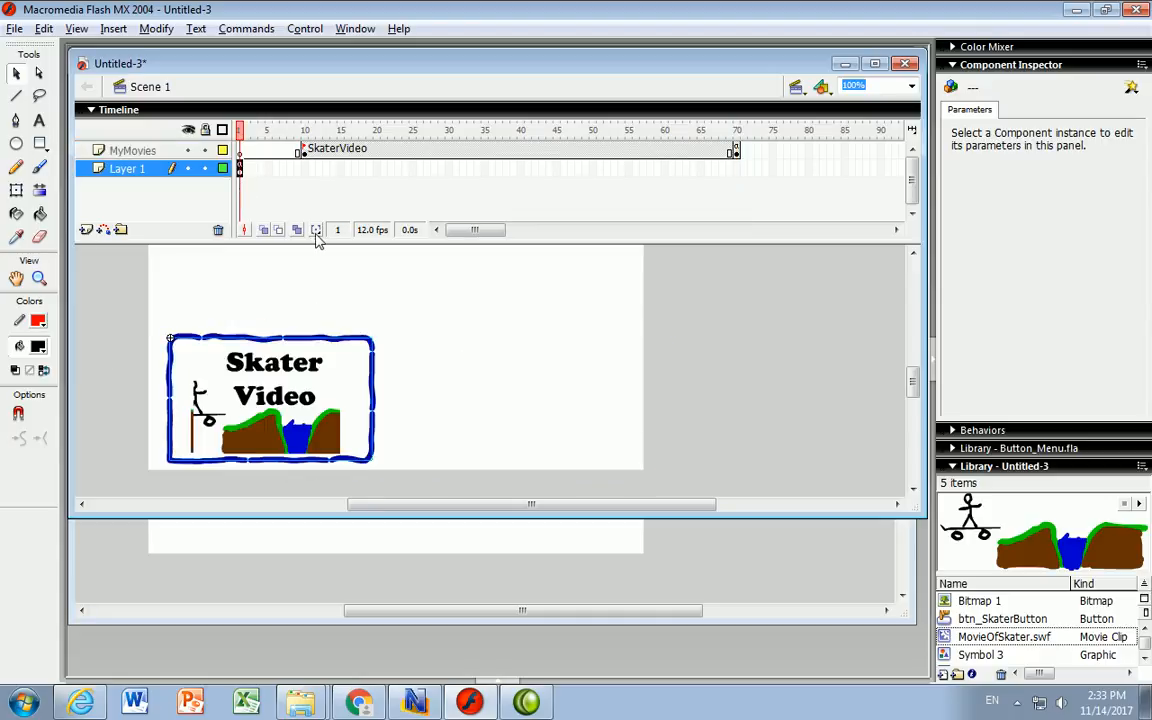